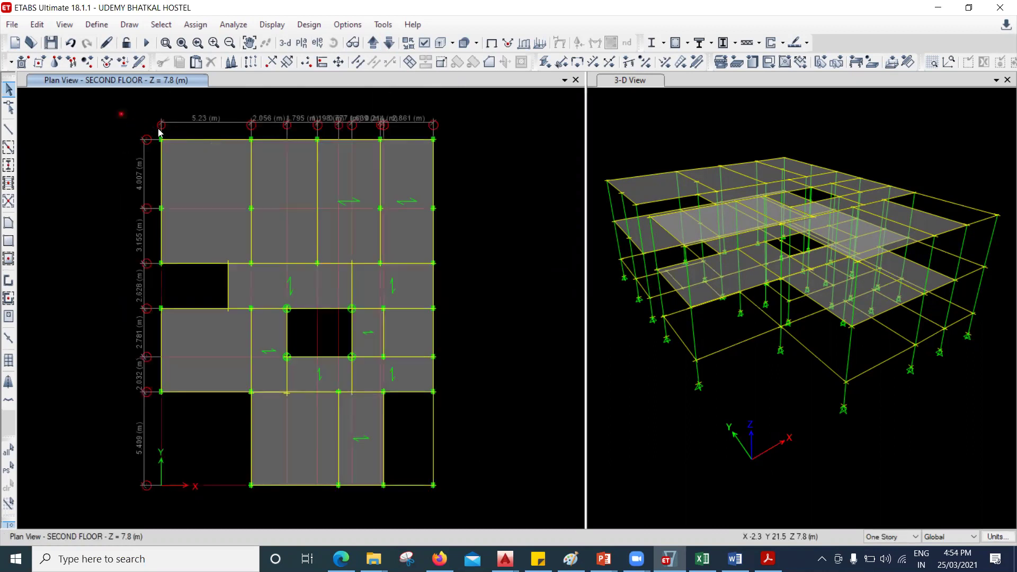
# Replicate all the objects on the second-floor plan to the TERRCAE story
pyautogui.moveTo(121, 114); pyautogui.dragTo(484, 503)
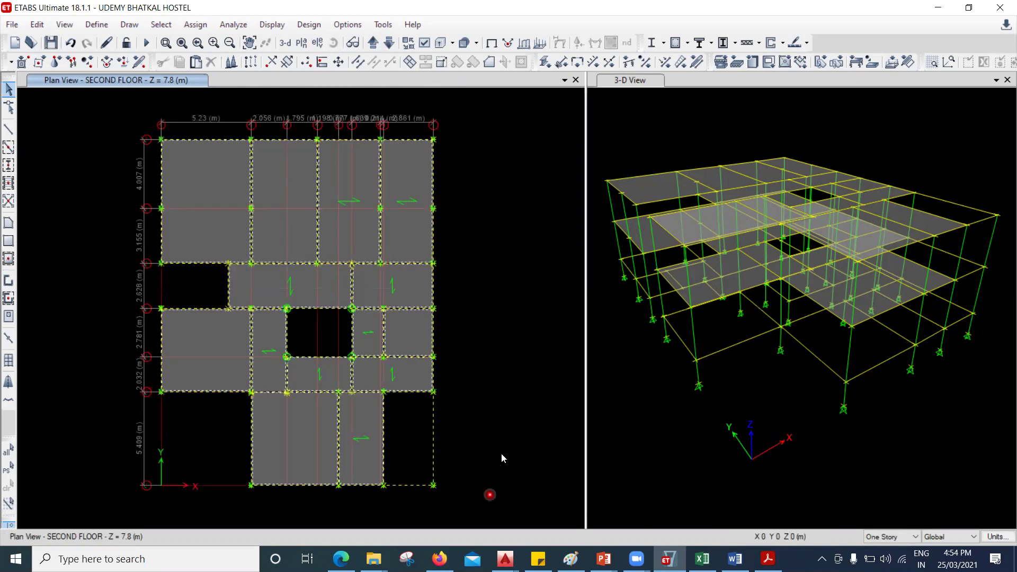
pyautogui.click(37, 25)
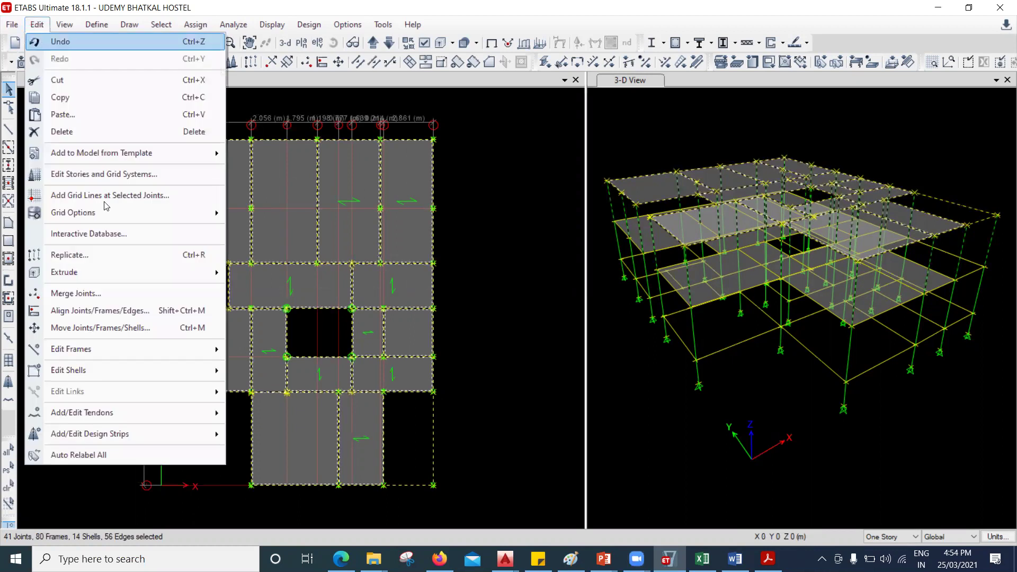
pyautogui.click(143, 256)
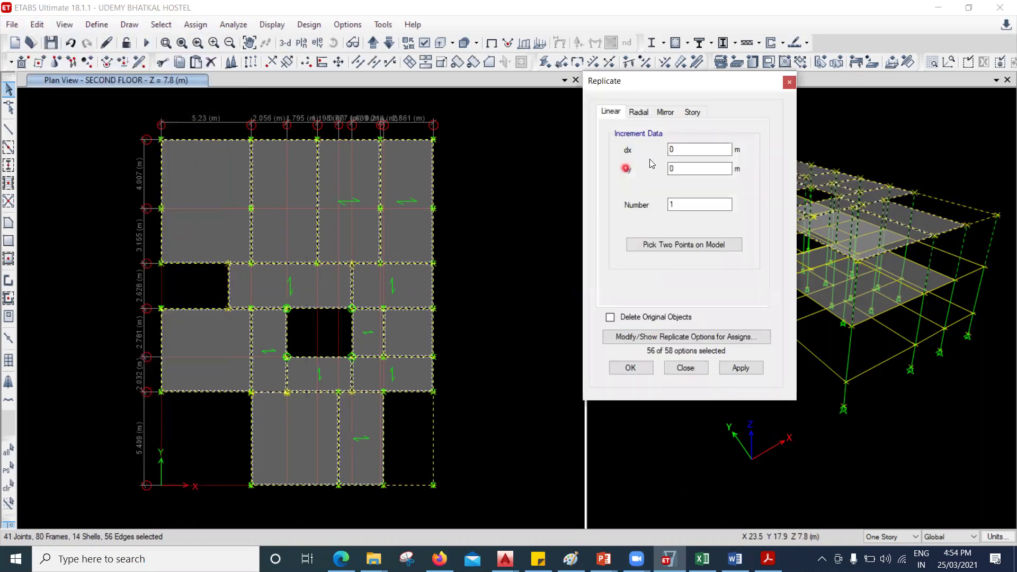
pyautogui.click(692, 112)
pyautogui.click(662, 152)
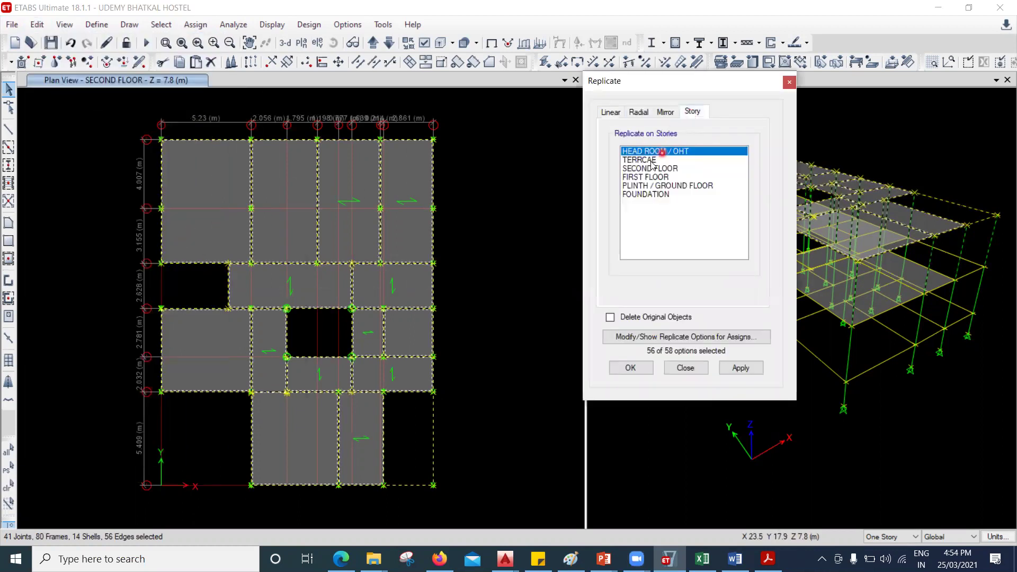
pyautogui.click(651, 162)
pyautogui.click(751, 371)
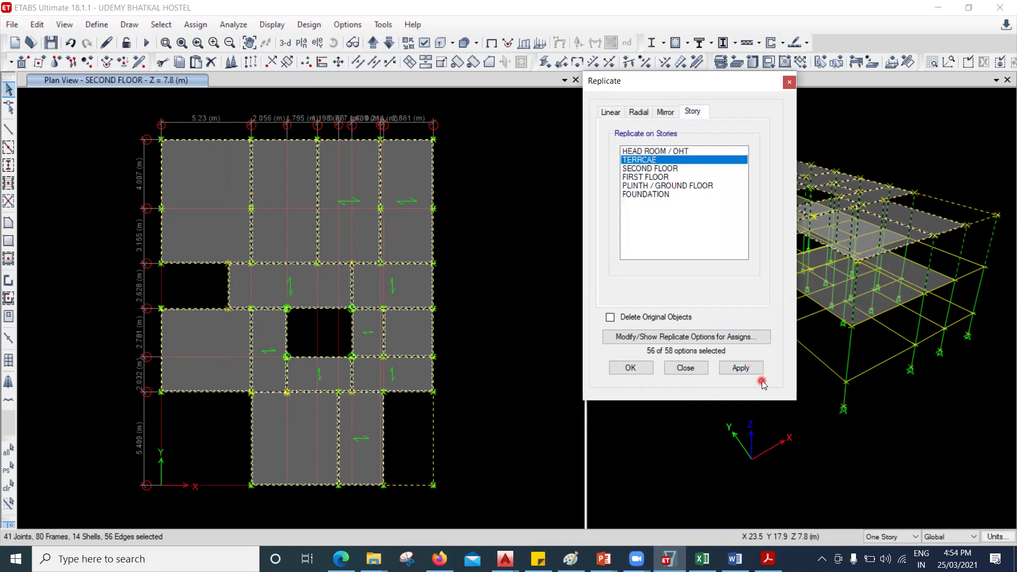
pyautogui.click(685, 370)
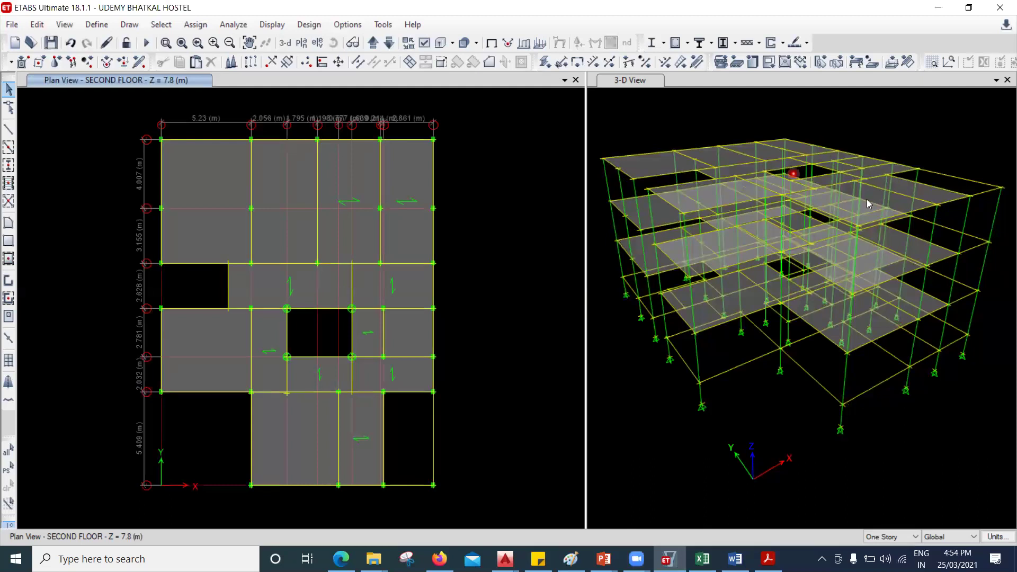
# Move the plan view up to the TERRCAE story and show the uniform shell loads of the SIDL pattern
pyautogui.click(373, 43)
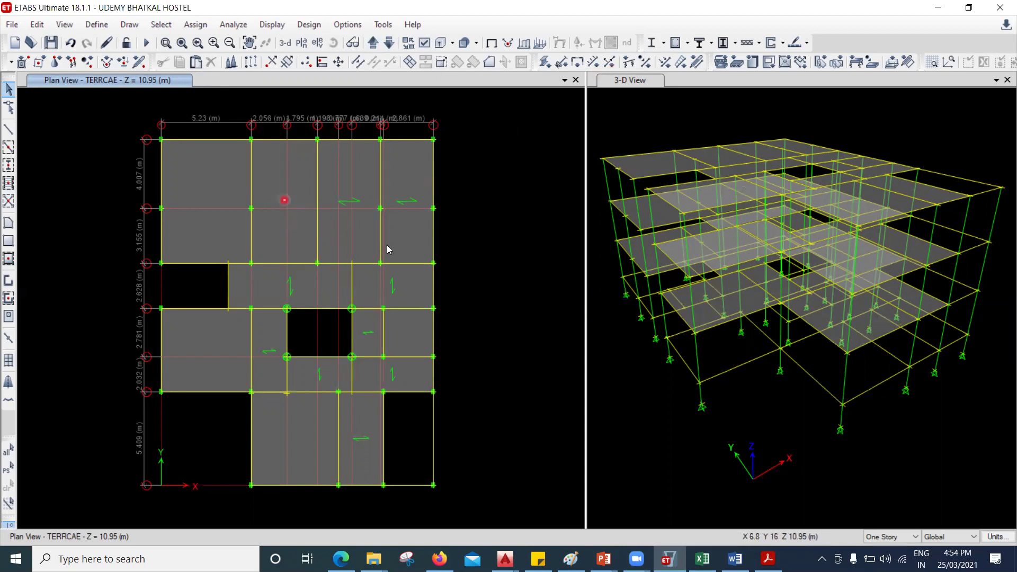
pyautogui.click(539, 44)
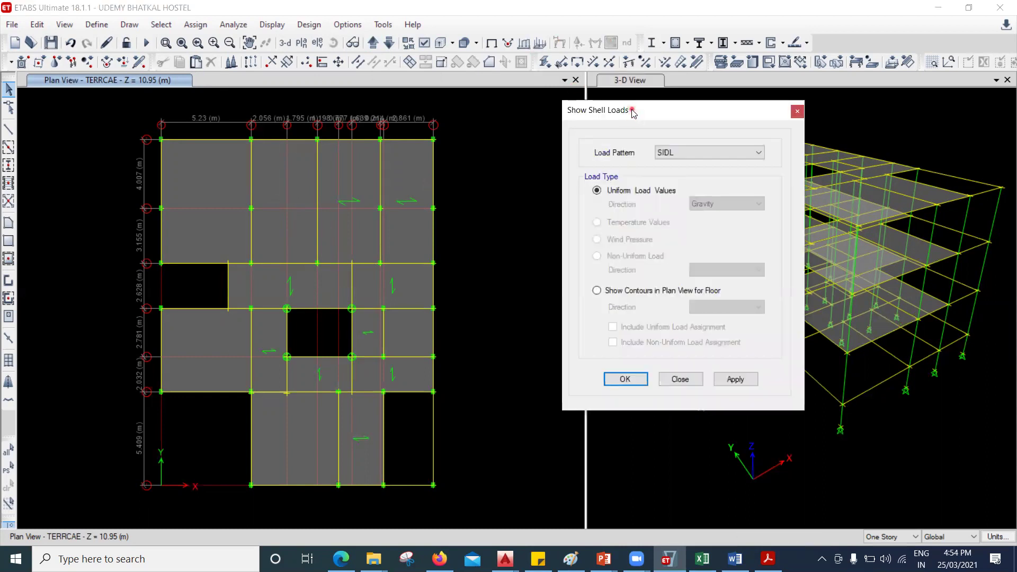
pyautogui.moveTo(633, 113); pyautogui.dragTo(624, 88)
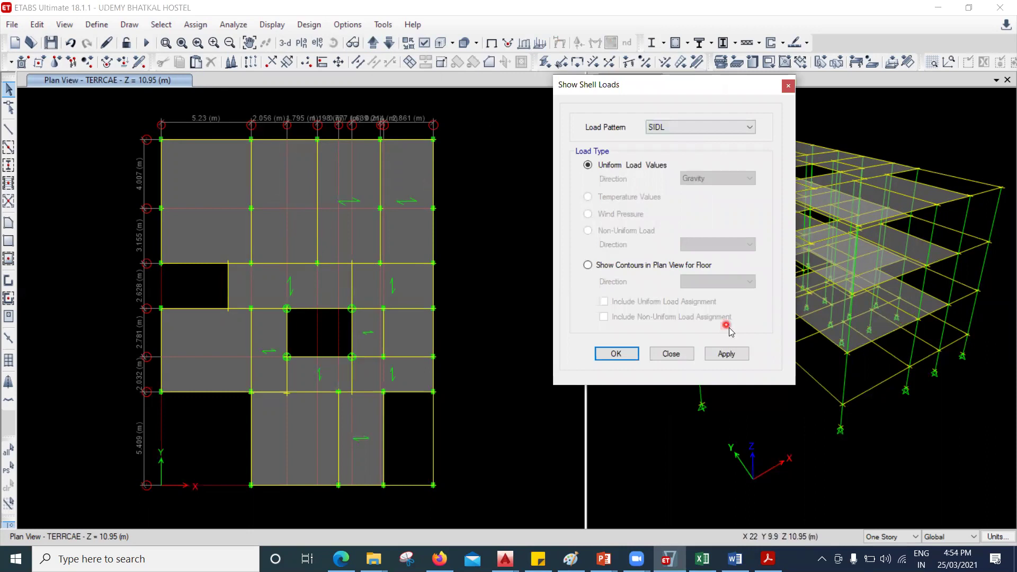
pyautogui.click(726, 353)
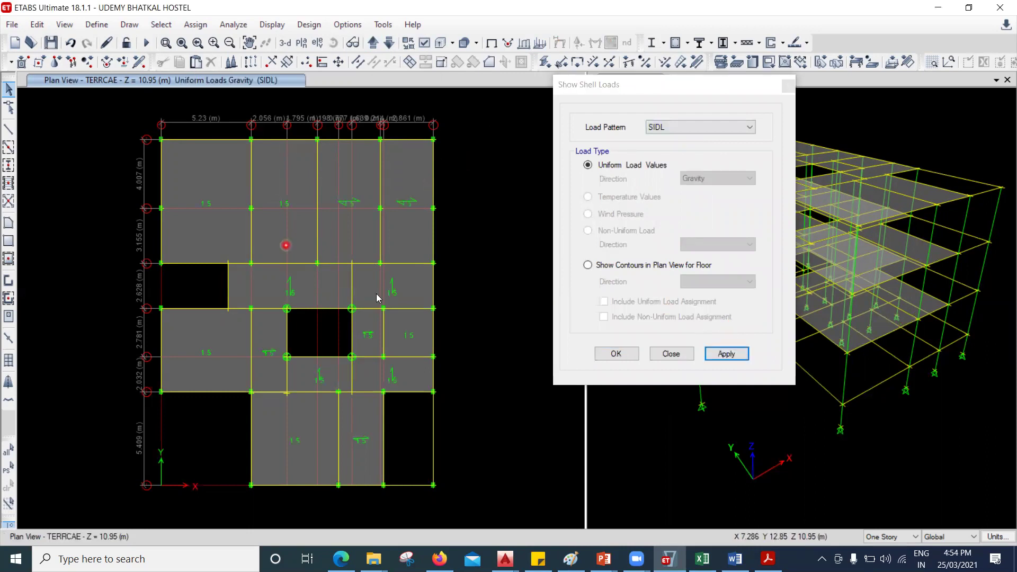
# Show the uniform shell loads of the Live pattern on the terrace plan
pyautogui.click(660, 128)
pyautogui.click(669, 148)
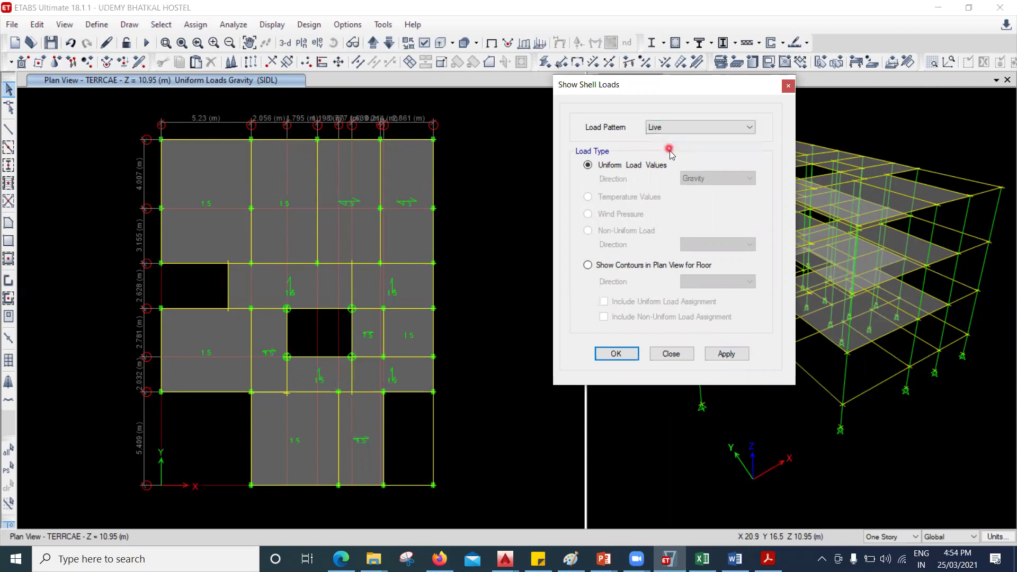
pyautogui.click(743, 356)
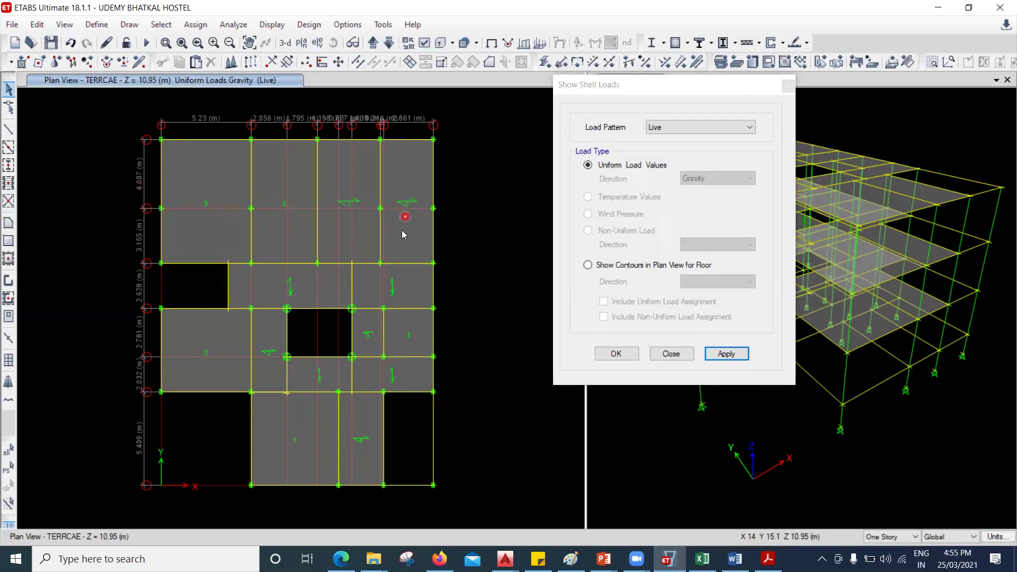
# Switch to 875_2.pdf in Adobe Acrobat Reader and examine the imposed loads for flat roofs with access in Table 2
pyautogui.click(768, 558)
pyautogui.scroll(-15, 561, 371)
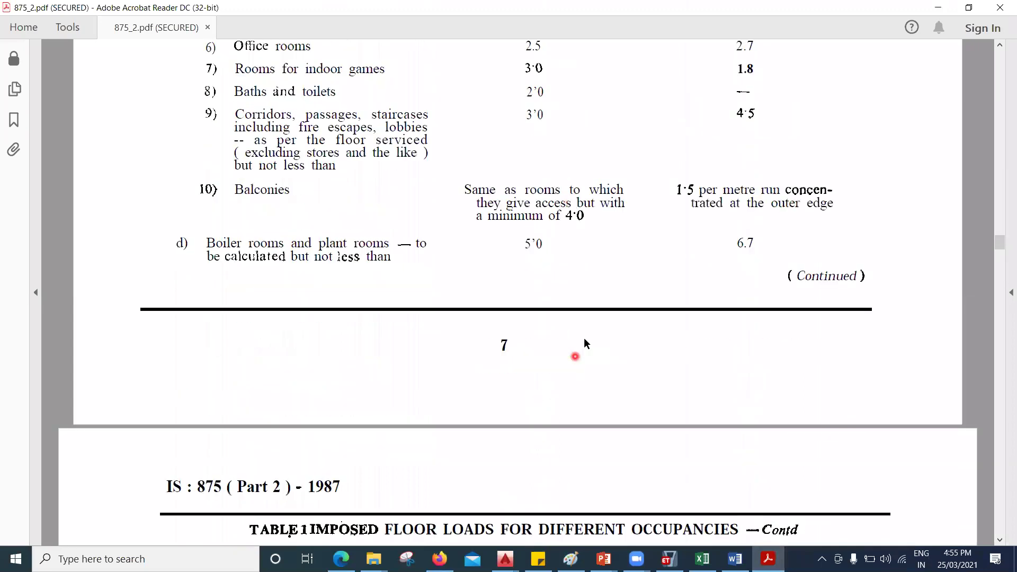
pyautogui.scroll(-18, 604, 331)
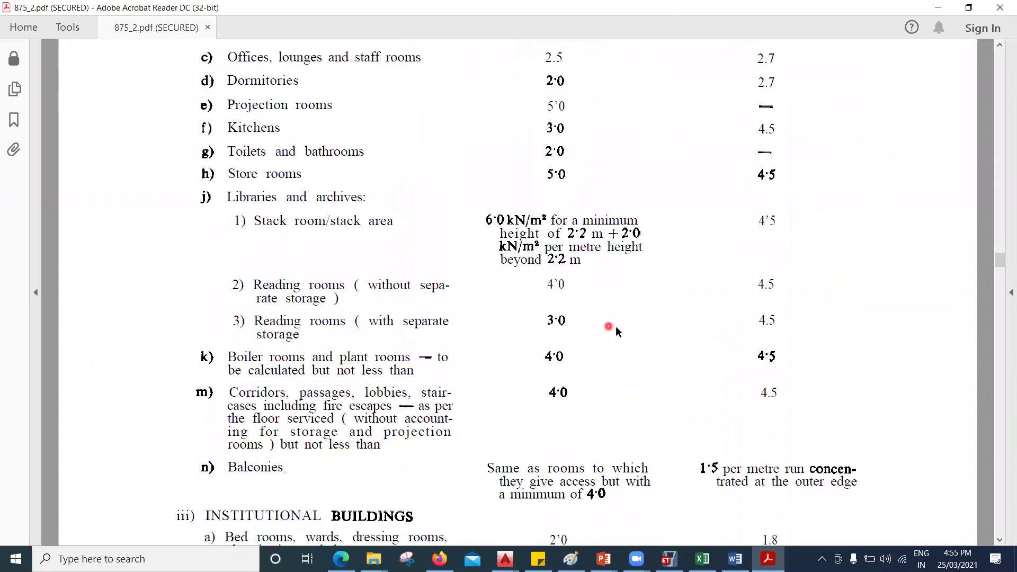
pyautogui.scroll(-15, 616, 329)
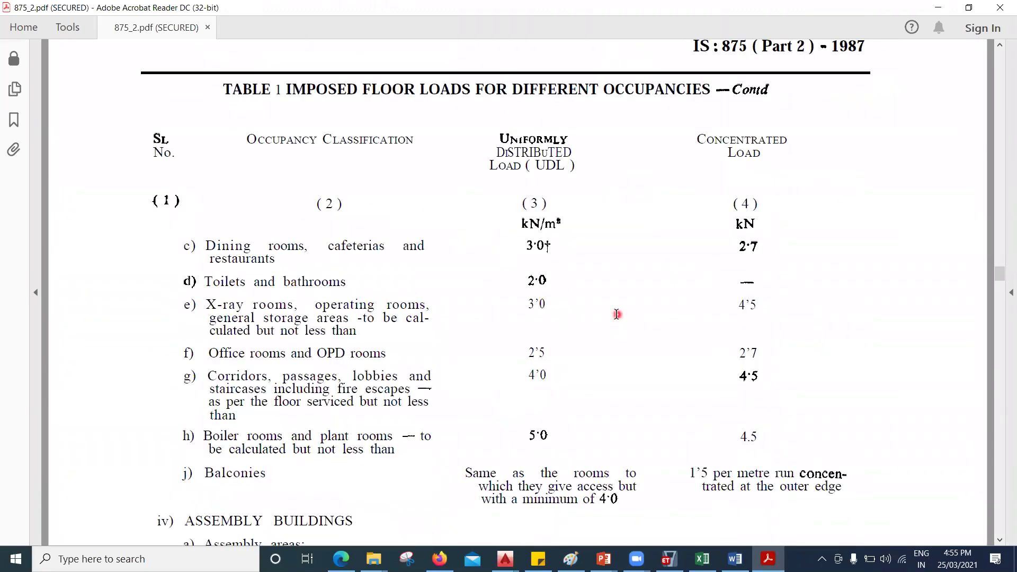
pyautogui.scroll(-15, 618, 316)
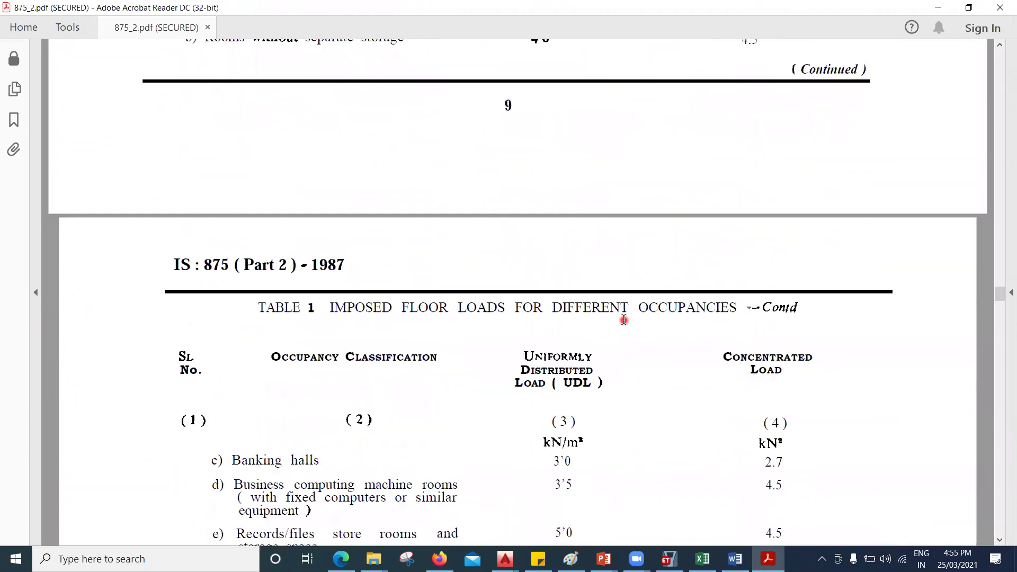
pyautogui.scroll(-15, 625, 324)
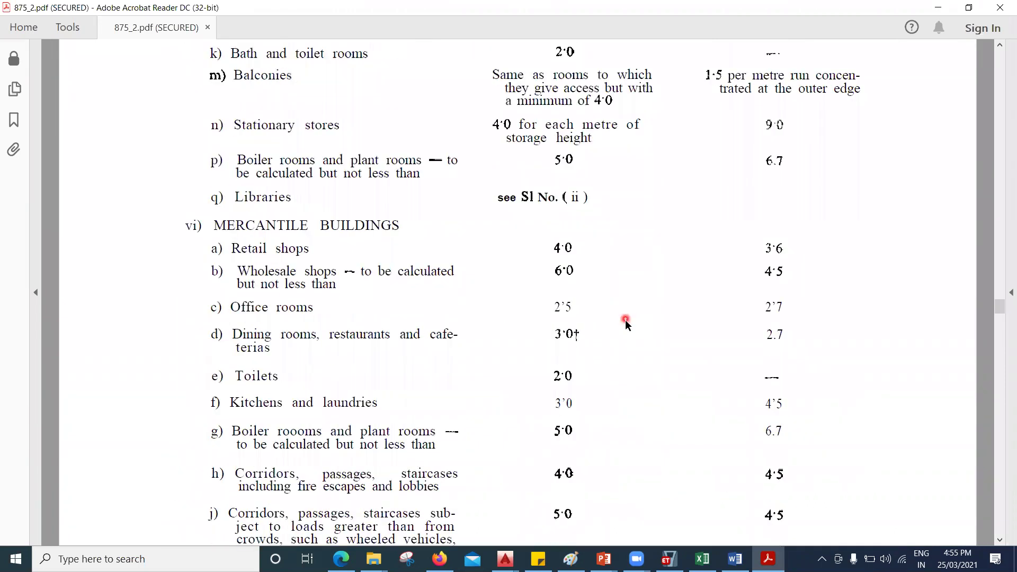
pyautogui.scroll(-15, 628, 310)
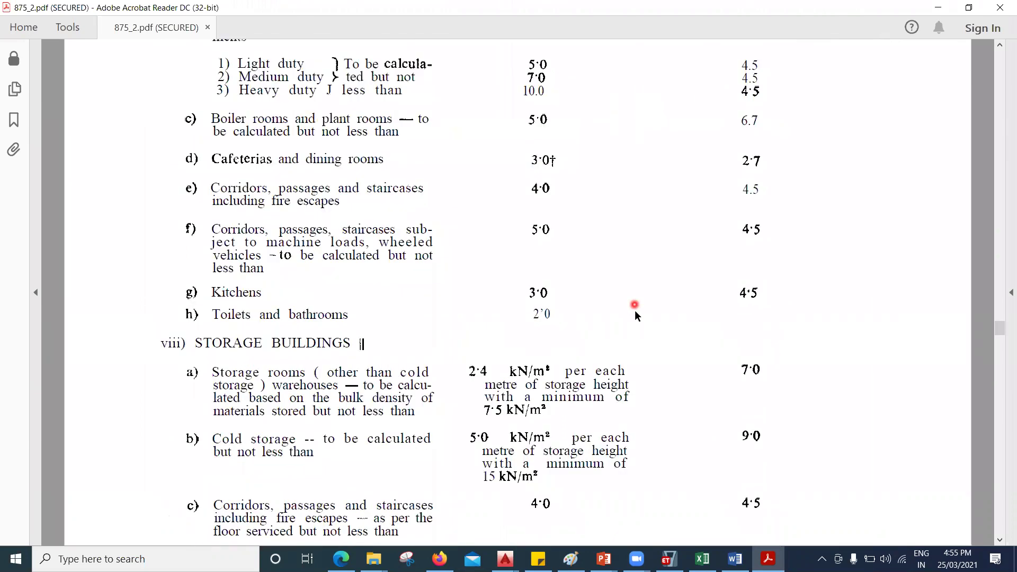
pyautogui.scroll(-15, 634, 313)
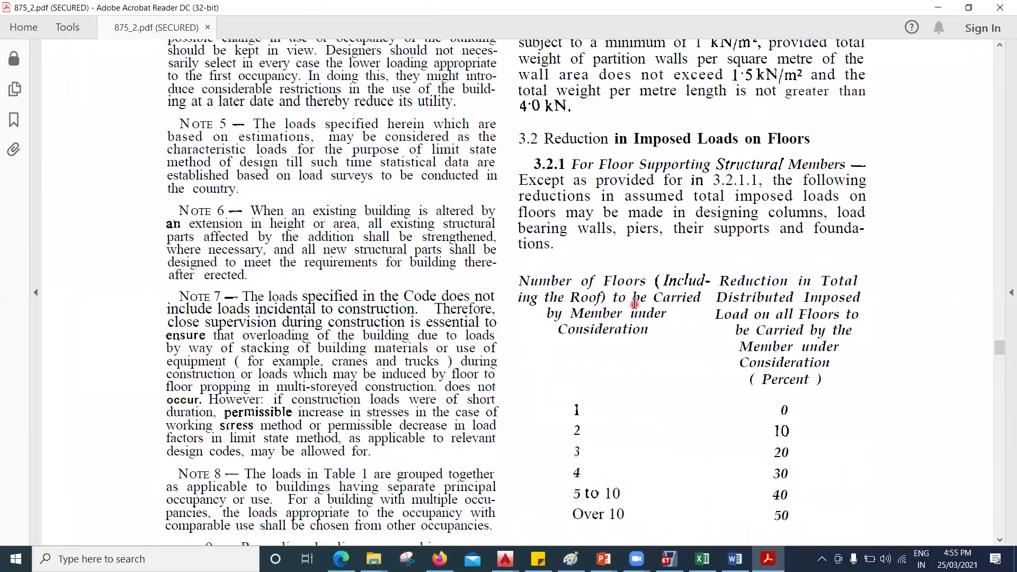
pyautogui.scroll(-15, 630, 299)
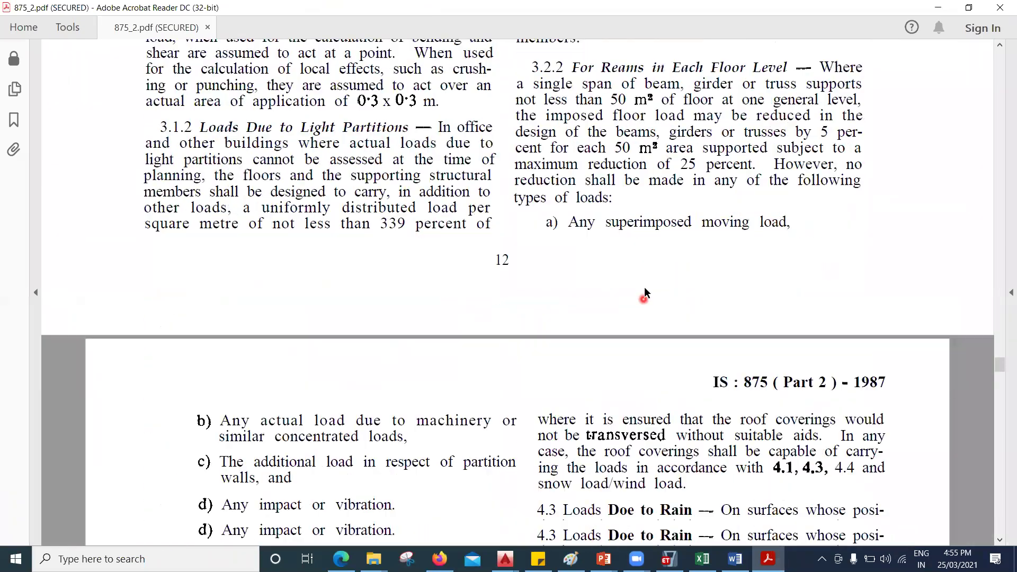
pyautogui.moveTo(1000, 369); pyautogui.dragTo(1000, 401)
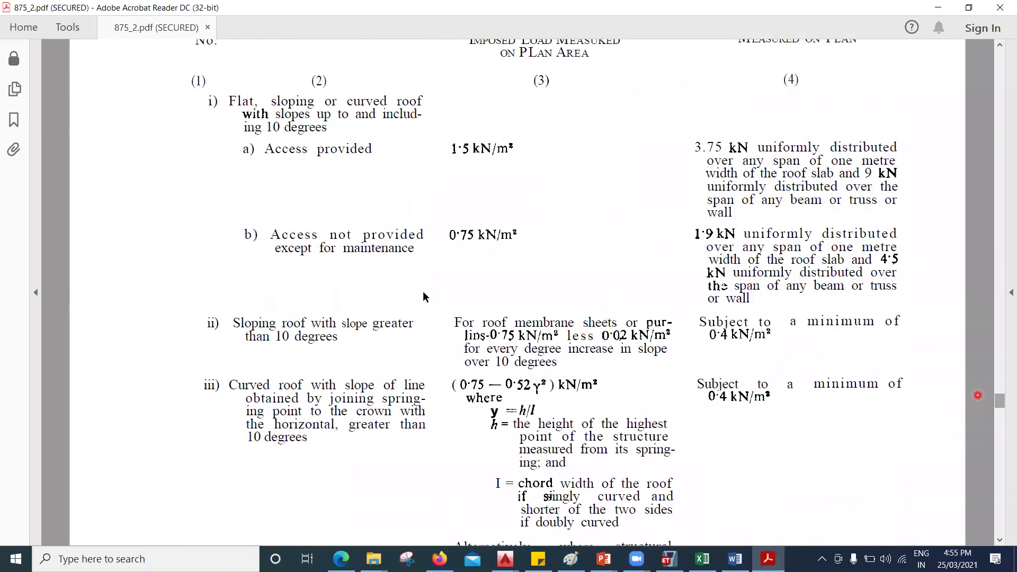
pyautogui.click(246, 140)
pyautogui.scroll(5, 466, 150)
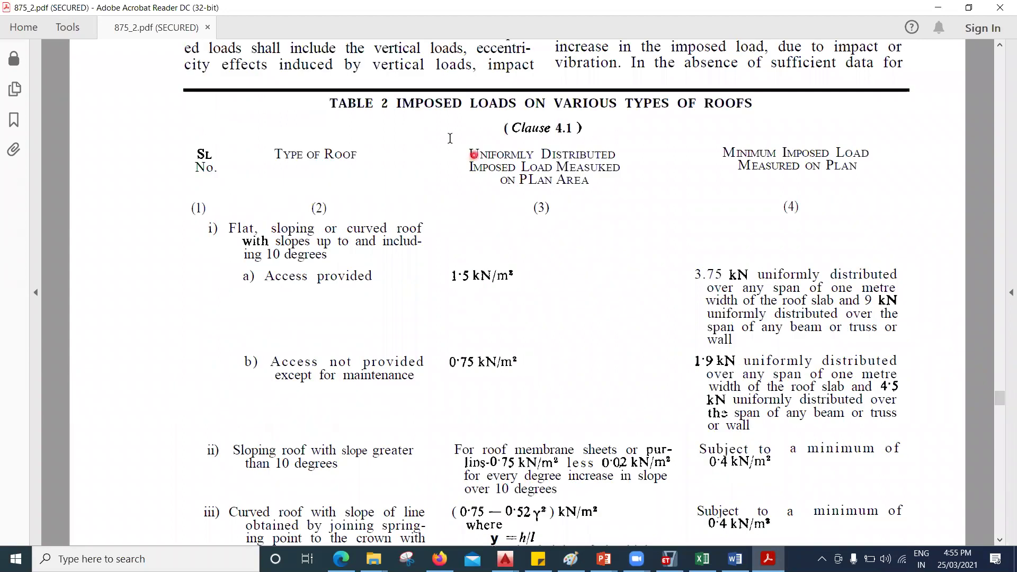
pyautogui.scroll(-3, 652, 123)
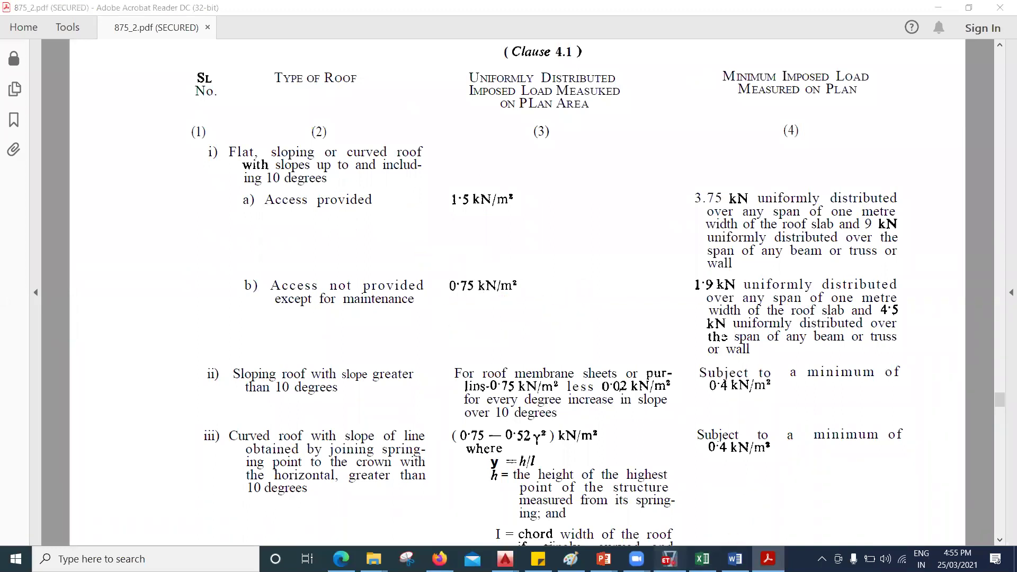
# Return to ETABS, close the shell load display settings, and select all the slab panels on the terrace plan
pyautogui.click(669, 559)
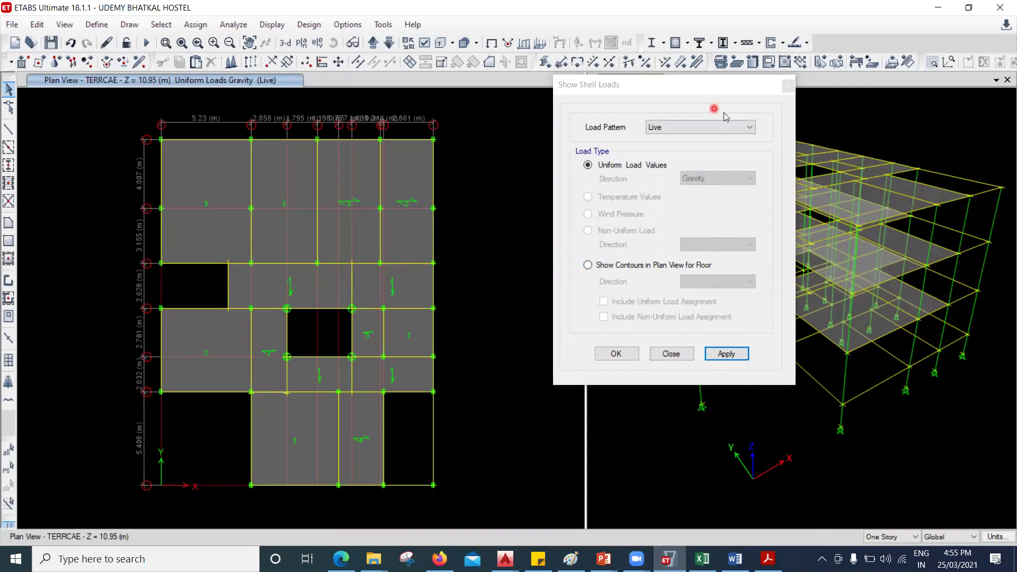
pyautogui.click(787, 85)
pyautogui.click(229, 167)
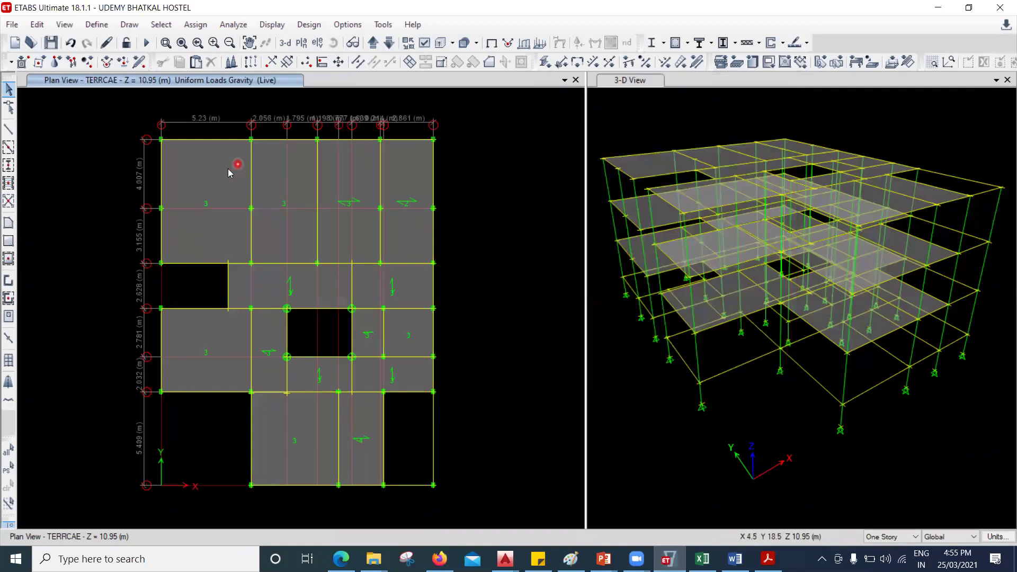
pyautogui.click(263, 176)
pyautogui.click(360, 178)
pyautogui.click(402, 178)
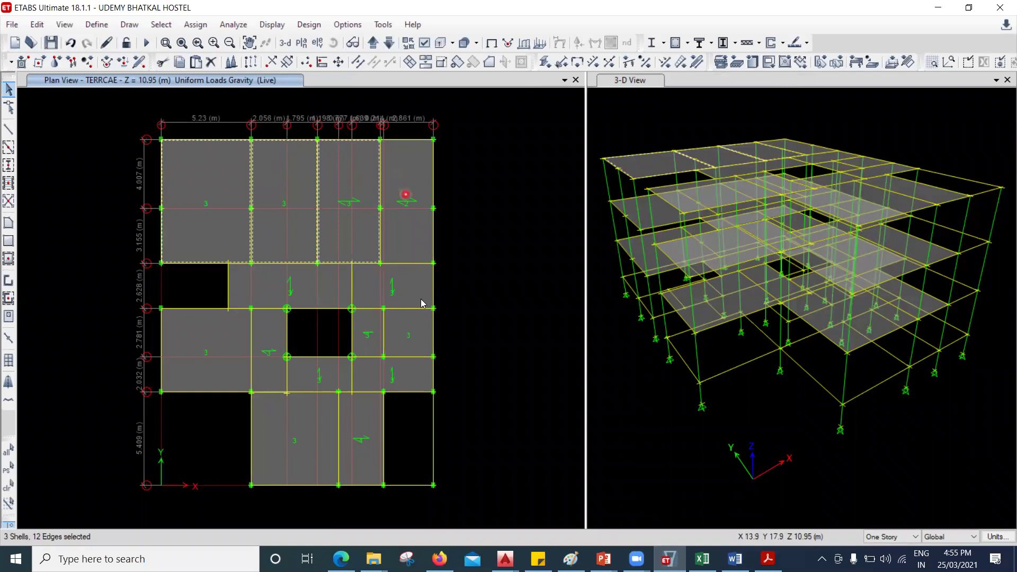
pyautogui.click(418, 292)
pyautogui.click(313, 290)
pyautogui.click(221, 324)
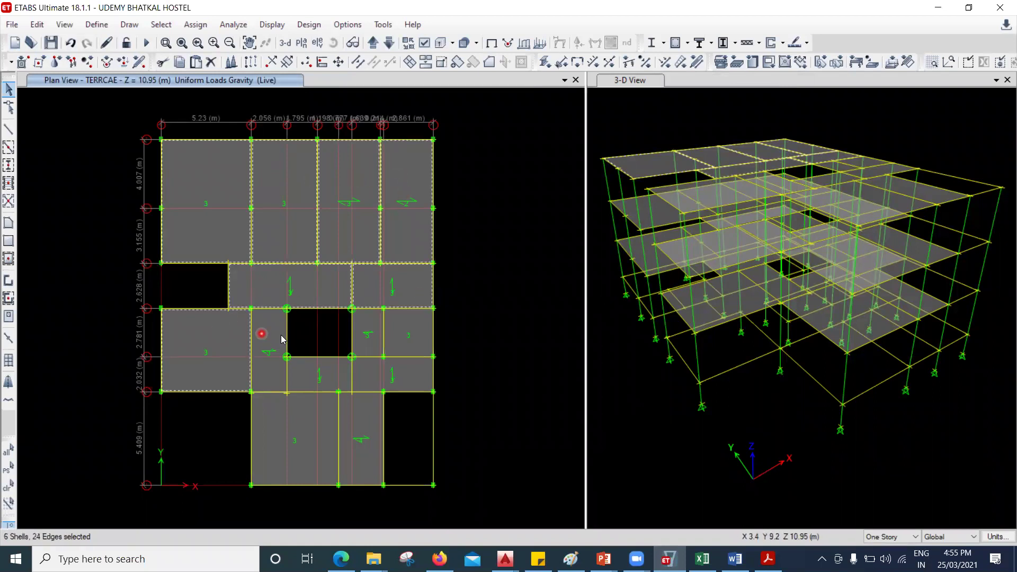
pyautogui.click(272, 334)
pyautogui.click(291, 433)
pyautogui.click(380, 431)
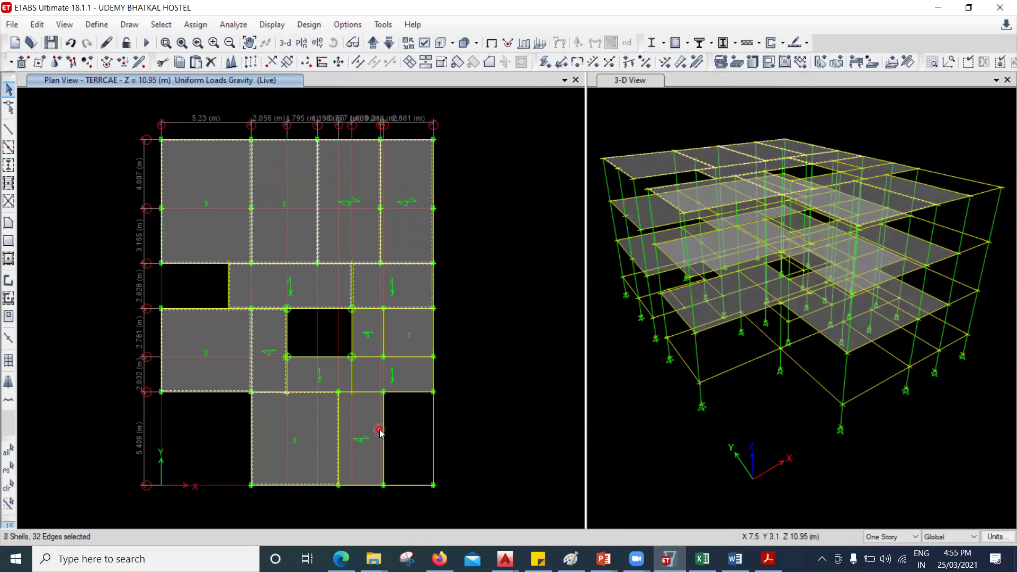
pyautogui.click(316, 369)
pyautogui.click(385, 382)
pyautogui.click(421, 332)
pyautogui.click(373, 328)
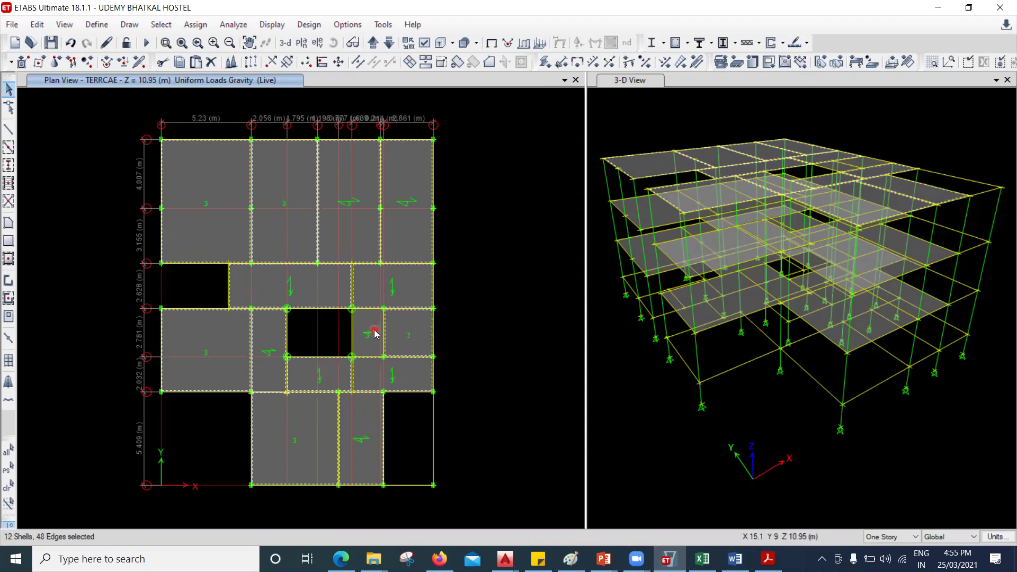
pyautogui.click(412, 292)
# Assign a uniform Live shell load of 1.5 kN/m² in the Gravity direction to the selected terrace slabs, replacing existing loads
pyautogui.click(196, 25)
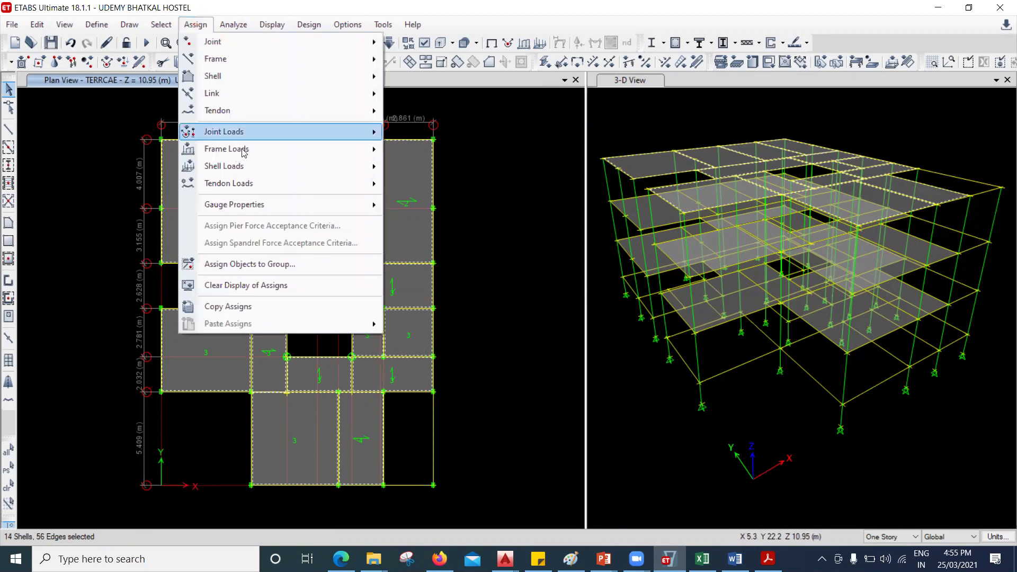
pyautogui.moveTo(272, 164)
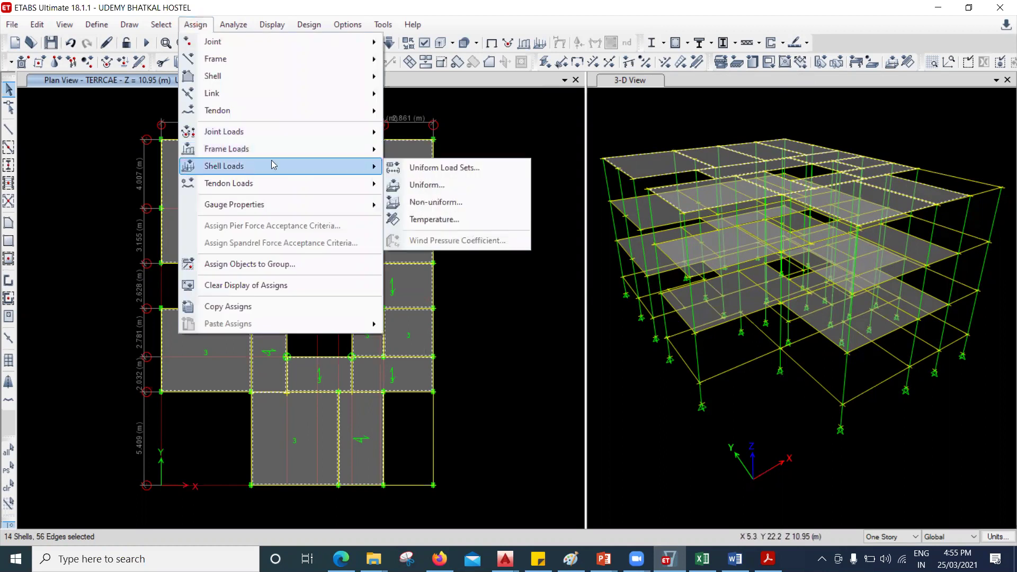
pyautogui.click(469, 182)
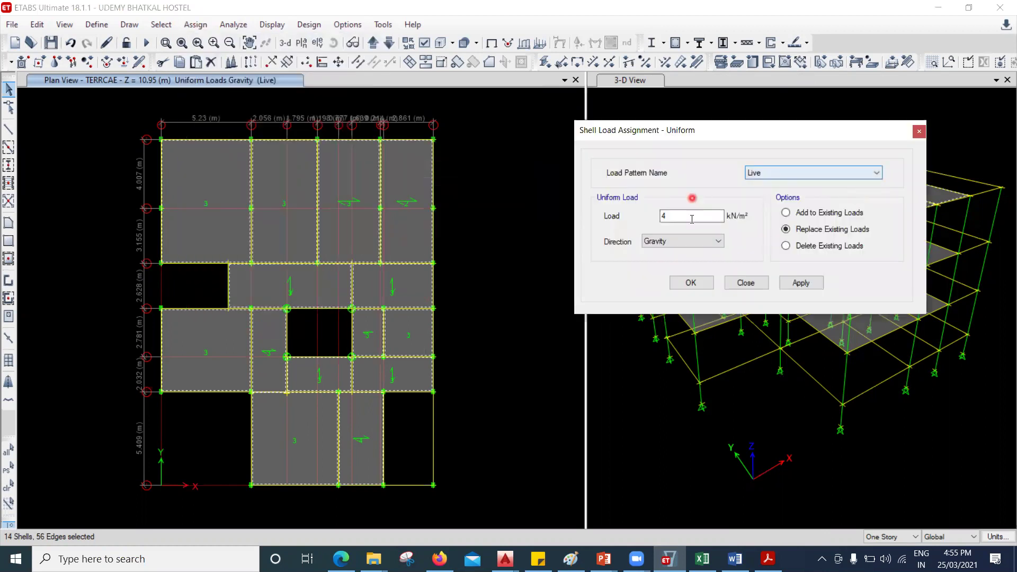
pyautogui.click(692, 217)
pyautogui.write('4')
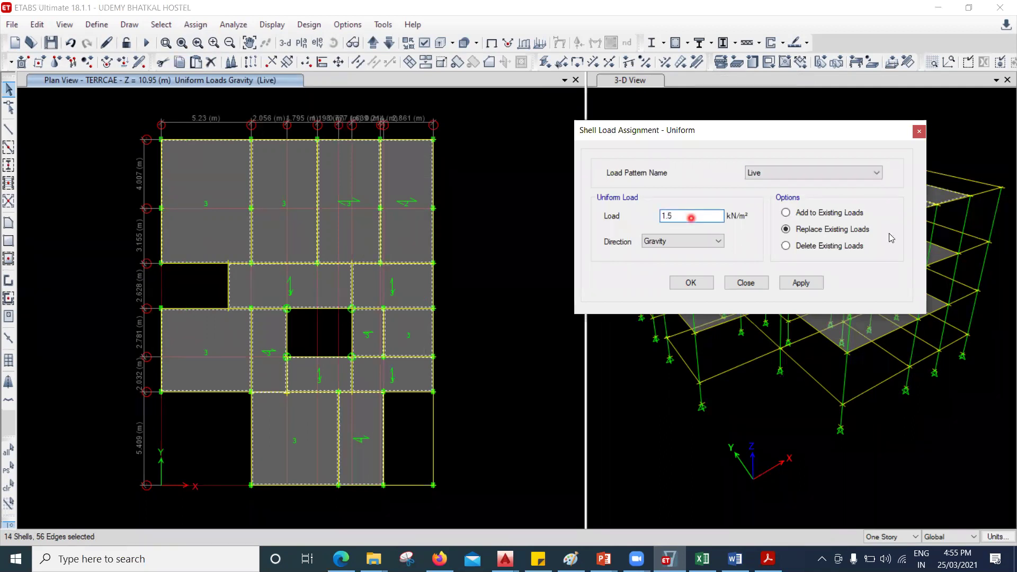
pyautogui.click(810, 283)
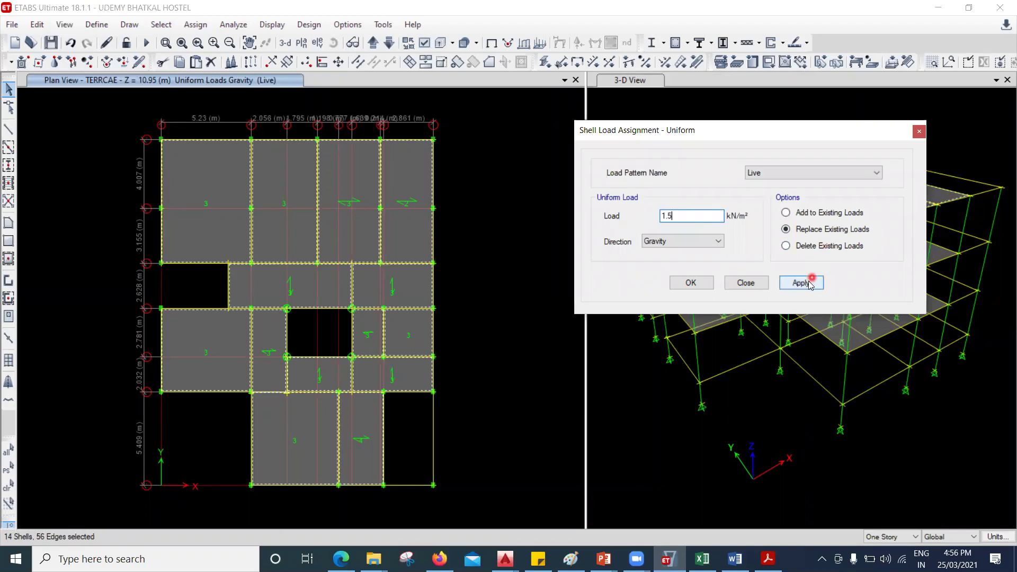
pyautogui.click(353, 183)
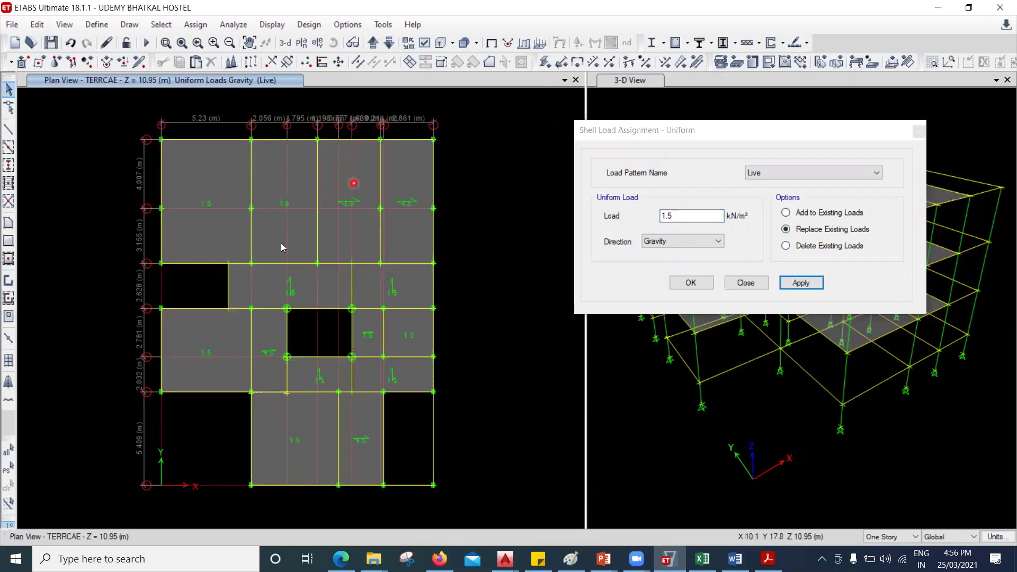
# Close the uniform shell load assignment and switch to the brick-paved terrace slide of the PERFECT TUTORIALS new presentation in PowerPoint
pyautogui.click(306, 263)
pyautogui.click(762, 284)
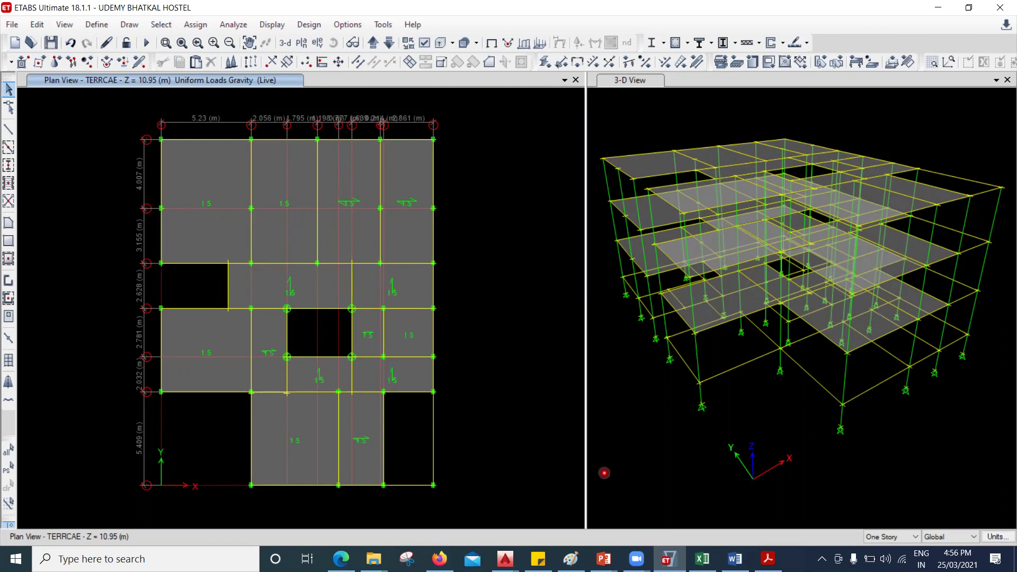
pyautogui.moveTo(603, 562)
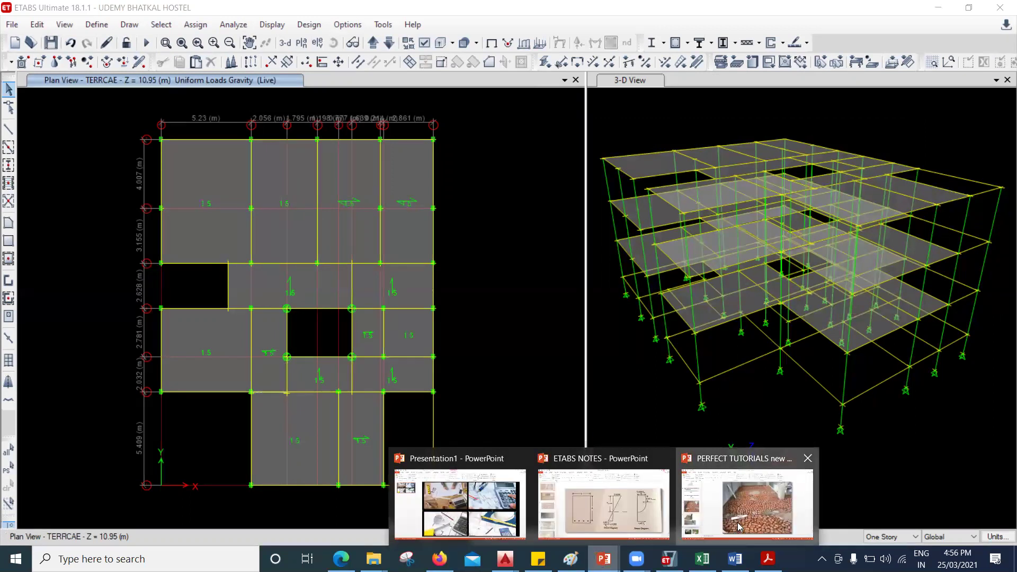
pyautogui.click(746, 500)
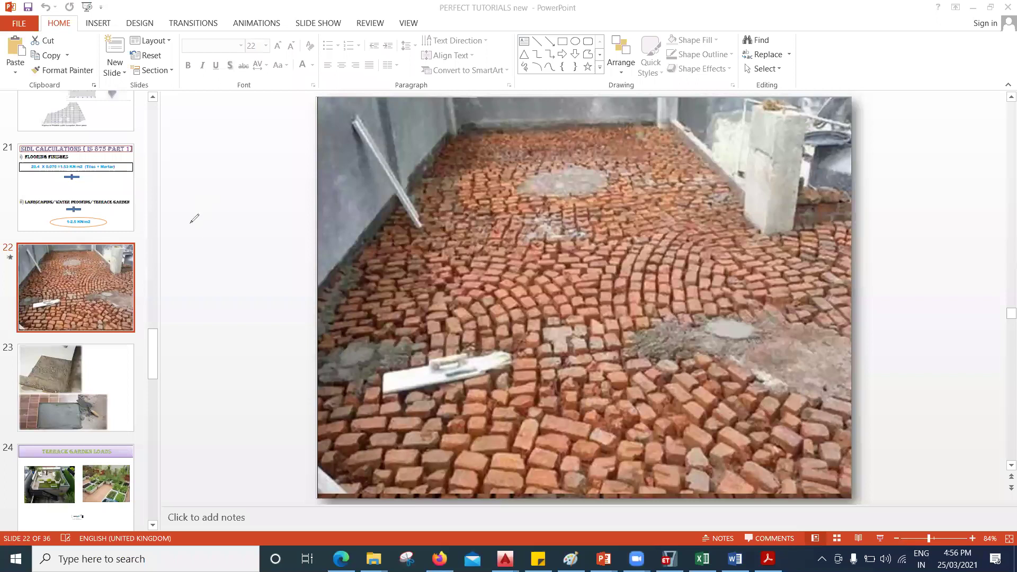
# Handwrite the 5-inch terrace layer thickness as 0.125 m, with the unit weight 20 below it, beside the slide's photo
pyautogui.moveTo(215, 213); pyautogui.dragTo(208, 241)
pyautogui.moveTo(217, 201); pyautogui.dragTo(214, 268)
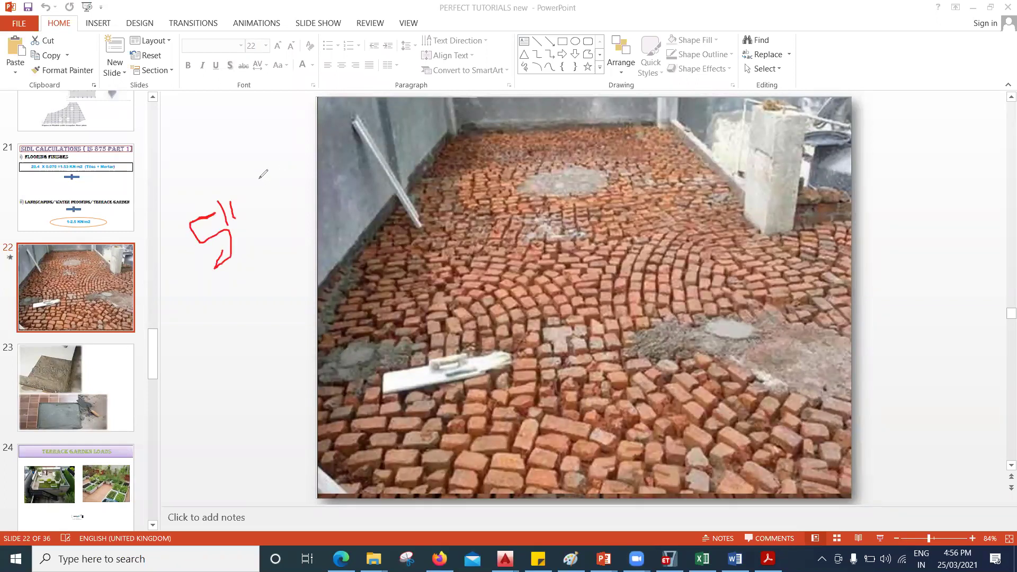
pyautogui.moveTo(243, 224); pyautogui.dragTo(268, 196)
pyautogui.moveTo(259, 179)
pyautogui.mouseDown()
pyautogui.moveTo(299, 136)
pyautogui.moveTo(304, 152)
pyautogui.mouseUp()
pyautogui.click(280, 158)
pyautogui.moveTo(324, 113)
pyautogui.mouseDown()
pyautogui.moveTo(334, 130)
pyautogui.moveTo(354, 122)
pyautogui.mouseUp()
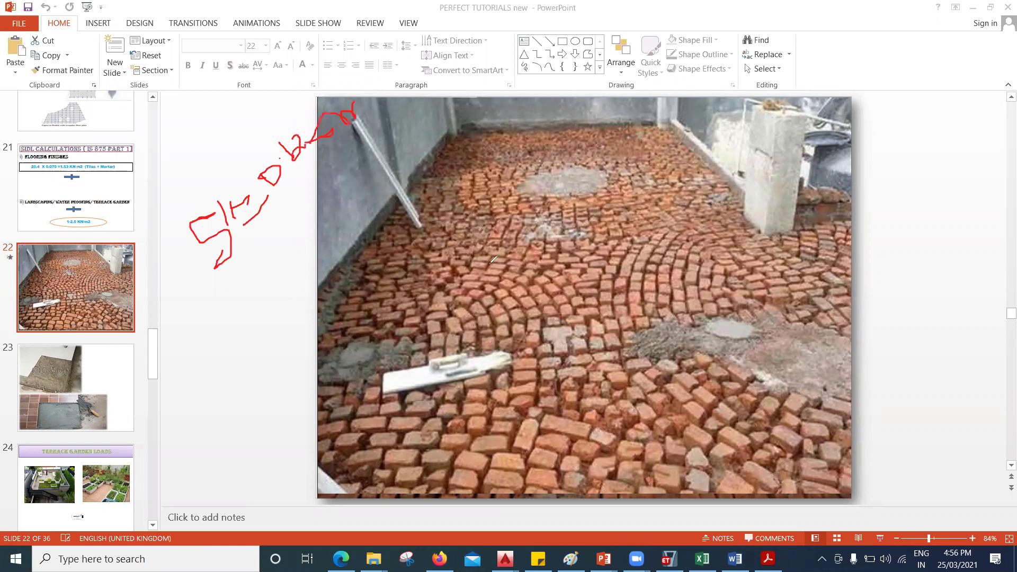
pyautogui.moveTo(216, 306); pyautogui.dragTo(273, 304)
pyautogui.moveTo(250, 275)
pyautogui.mouseDown()
pyautogui.moveTo(275, 289)
pyautogui.moveTo(278, 263)
pyautogui.moveTo(263, 266)
pyautogui.mouseUp()
pyautogui.moveTo(300, 229); pyautogui.dragTo(277, 264)
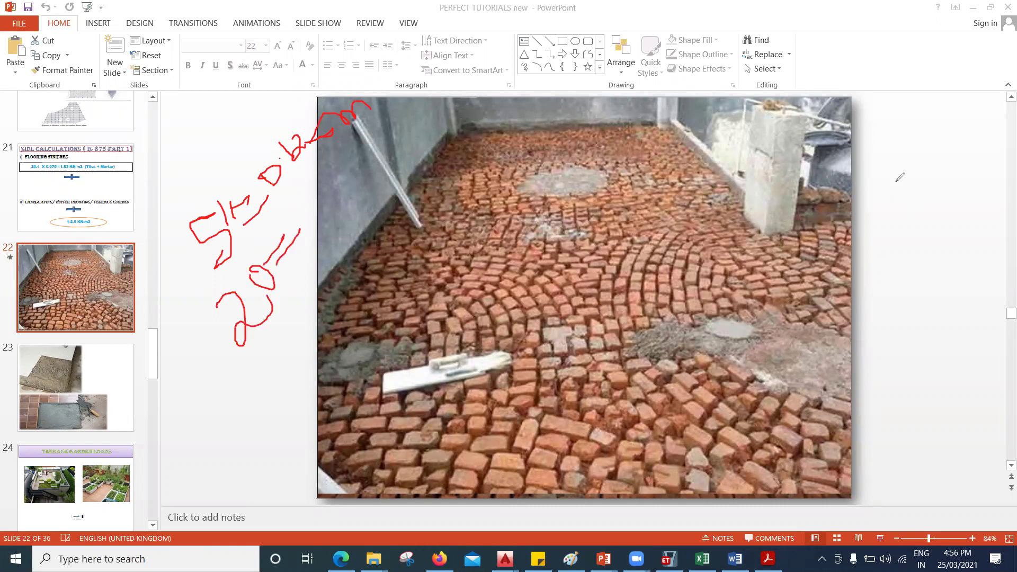
# Handwrite the load calculation 20 × 0.125 with the result 2.5 kN/m² and the label FL on the other side of the photo
pyautogui.moveTo(876, 199)
pyautogui.mouseDown()
pyautogui.moveTo(896, 239)
pyautogui.moveTo(917, 211)
pyautogui.mouseUp()
pyautogui.moveTo(921, 184); pyautogui.dragTo(941, 179)
pyautogui.moveTo(914, 169)
pyautogui.mouseDown()
pyautogui.moveTo(947, 164)
pyautogui.moveTo(947, 142)
pyautogui.mouseUp()
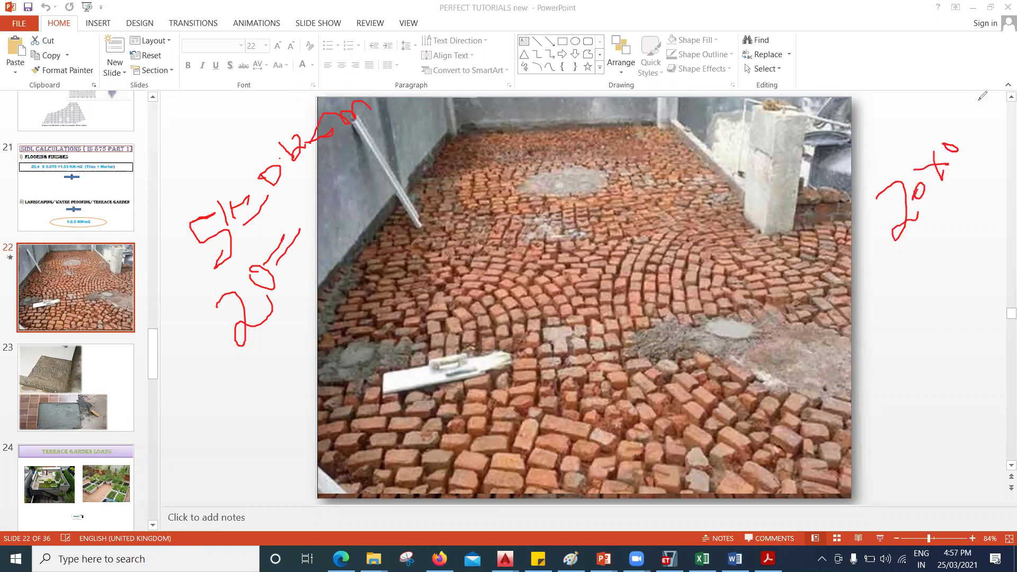
pyautogui.moveTo(969, 105); pyautogui.dragTo(980, 123)
pyautogui.moveTo(980, 79); pyautogui.dragTo(979, 81)
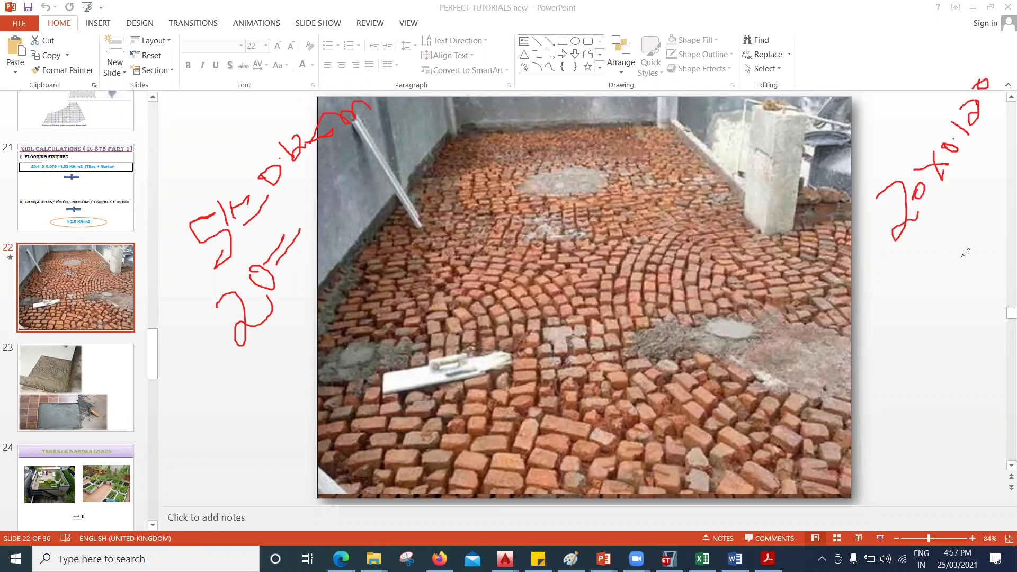
pyautogui.moveTo(937, 254)
pyautogui.mouseDown()
pyautogui.moveTo(944, 273)
pyautogui.moveTo(975, 272)
pyautogui.mouseUp()
pyautogui.moveTo(973, 207); pyautogui.dragTo(988, 242)
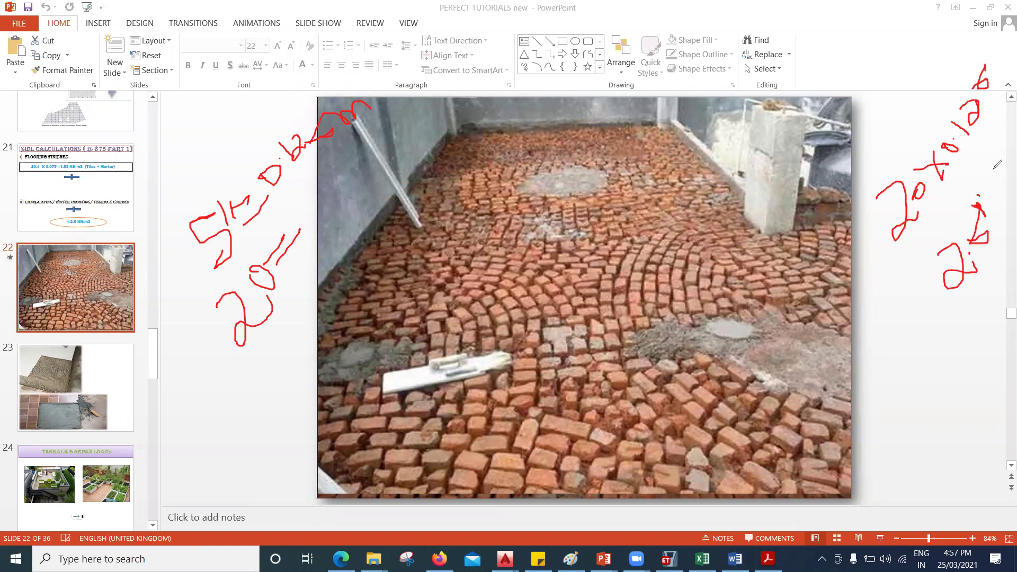
pyautogui.moveTo(957, 174); pyautogui.dragTo(991, 188)
pyautogui.moveTo(911, 312); pyautogui.dragTo(926, 361)
pyautogui.moveTo(971, 304); pyautogui.dragTo(907, 362)
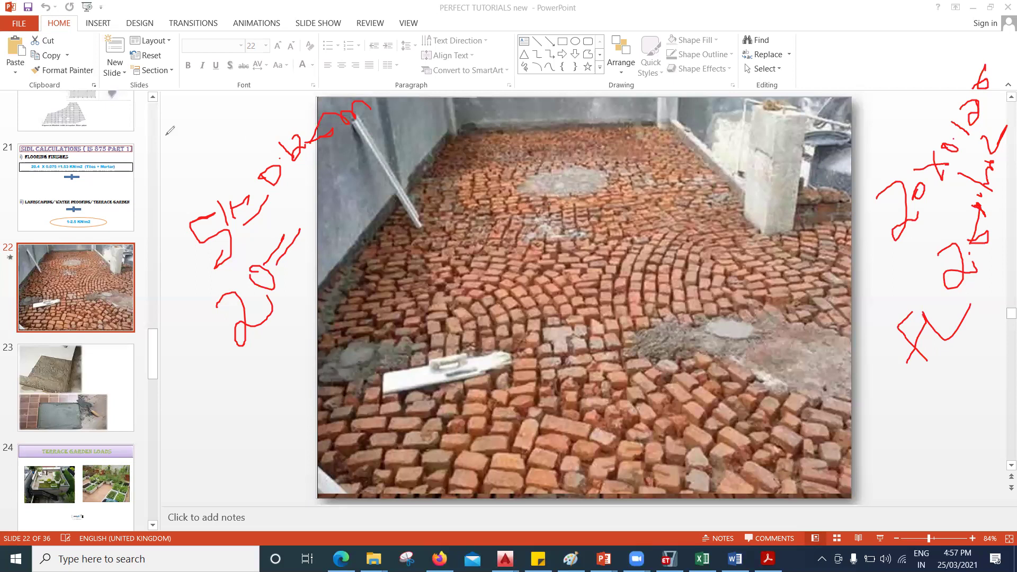
# Handwrite the alternative 4-inch layer as 0.1 and its load of 2 kN/m² over the slide
pyautogui.moveTo(165, 135); pyautogui.dragTo(198, 173)
pyautogui.moveTo(193, 131)
pyautogui.mouseDown()
pyautogui.moveTo(165, 157)
pyautogui.moveTo(231, 99)
pyautogui.moveTo(214, 141)
pyautogui.moveTo(247, 98)
pyautogui.mouseUp()
pyautogui.moveTo(282, 112); pyautogui.dragTo(278, 98)
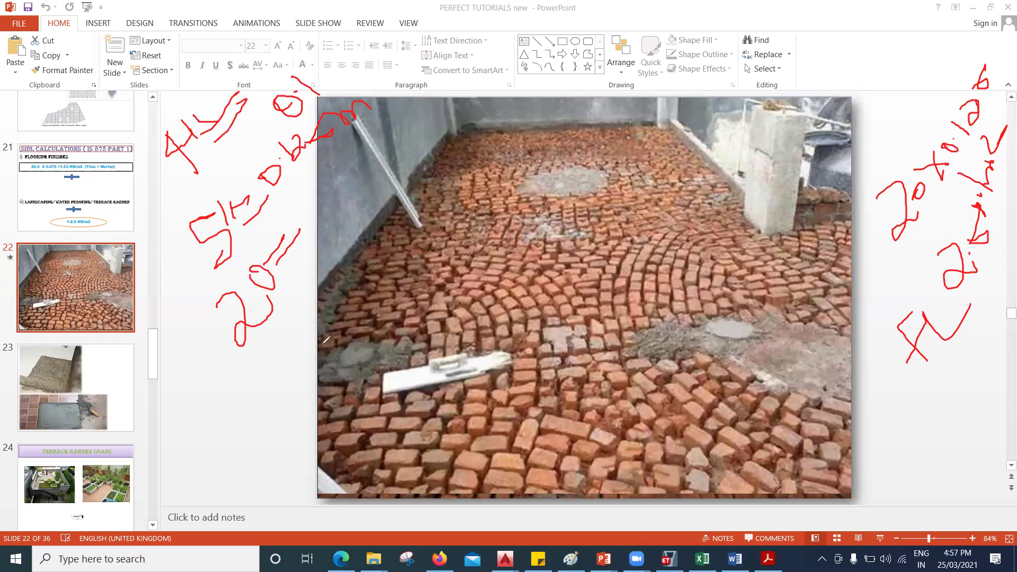
pyautogui.moveTo(269, 363); pyautogui.dragTo(368, 271)
pyautogui.moveTo(388, 221); pyautogui.dragTo(412, 243)
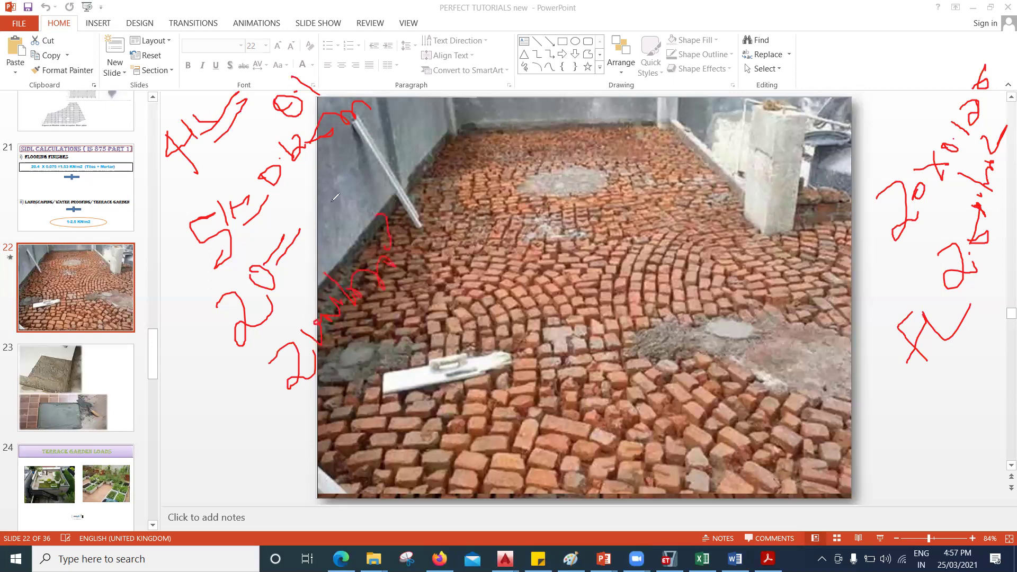
# Handwrite the 0.15 layer case with its load of 3 kN/m² over the slide, and clear all the ink annotations
pyautogui.moveTo(398, 96); pyautogui.dragTo(406, 128)
pyautogui.moveTo(443, 93)
pyautogui.mouseDown()
pyautogui.moveTo(432, 133)
pyautogui.moveTo(466, 106)
pyautogui.moveTo(487, 109)
pyautogui.mouseUp()
pyautogui.moveTo(507, 154); pyautogui.dragTo(495, 190)
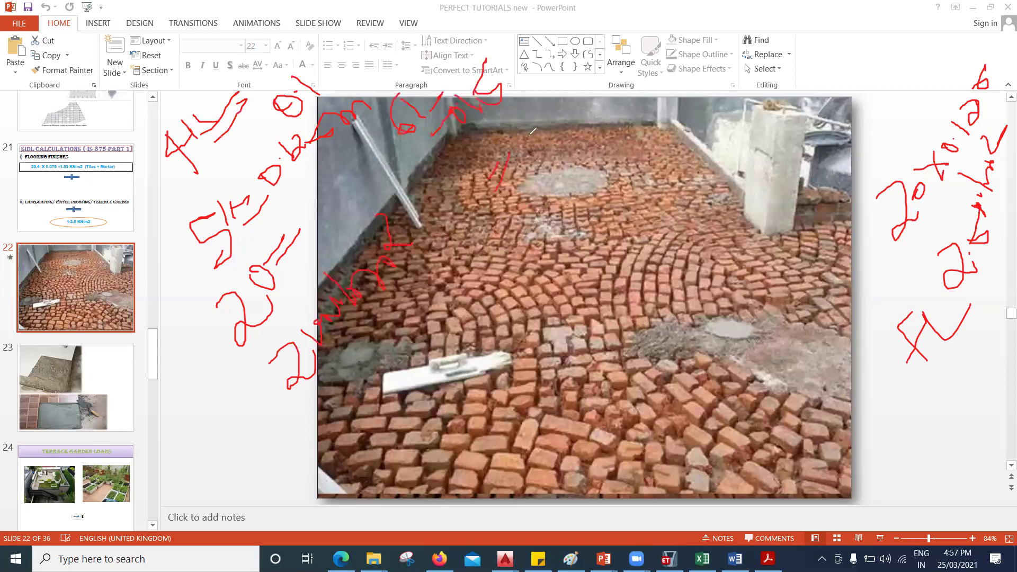
pyautogui.moveTo(511, 129)
pyautogui.mouseDown()
pyautogui.moveTo(524, 120)
pyautogui.moveTo(551, 153)
pyautogui.mouseUp()
pyautogui.moveTo(534, 61); pyautogui.dragTo(585, 96)
pyautogui.moveTo(574, 79); pyautogui.dragTo(594, 84)
pyautogui.moveTo(592, 26); pyautogui.dragTo(636, 56)
pyautogui.moveTo(588, 52); pyautogui.dragTo(594, 82)
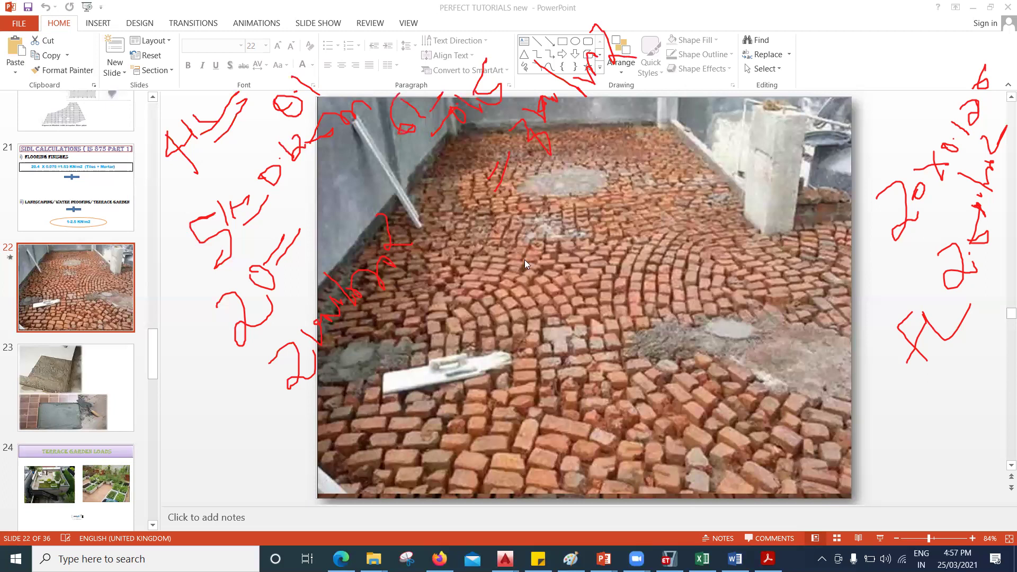
pyautogui.press('Escape')
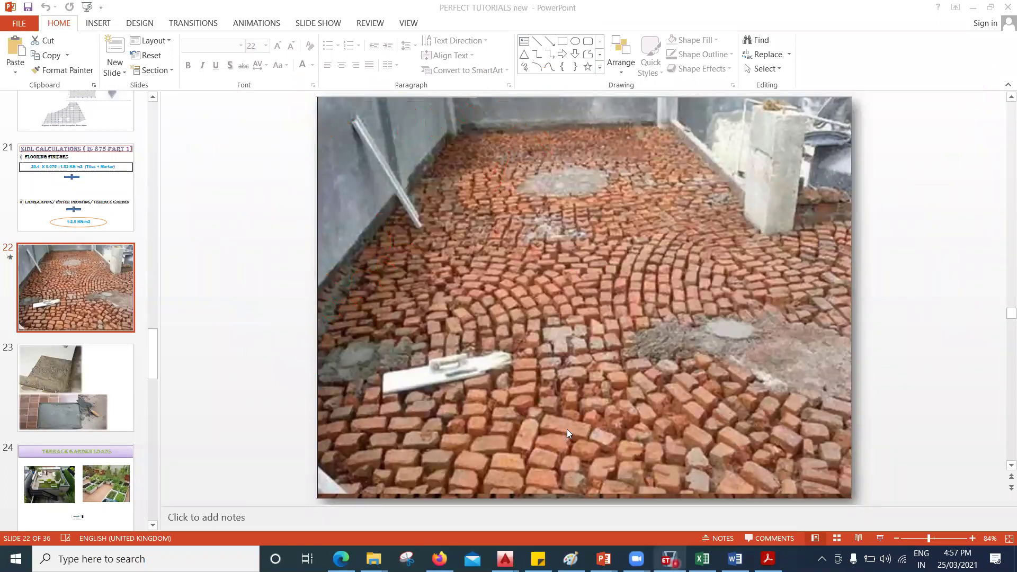
# Switch to ETABS, reselect the terrace slabs and assign them a uniform SIDL load of 2.5 kN/m² in the Gravity direction, replacing existing loads
pyautogui.click(668, 558)
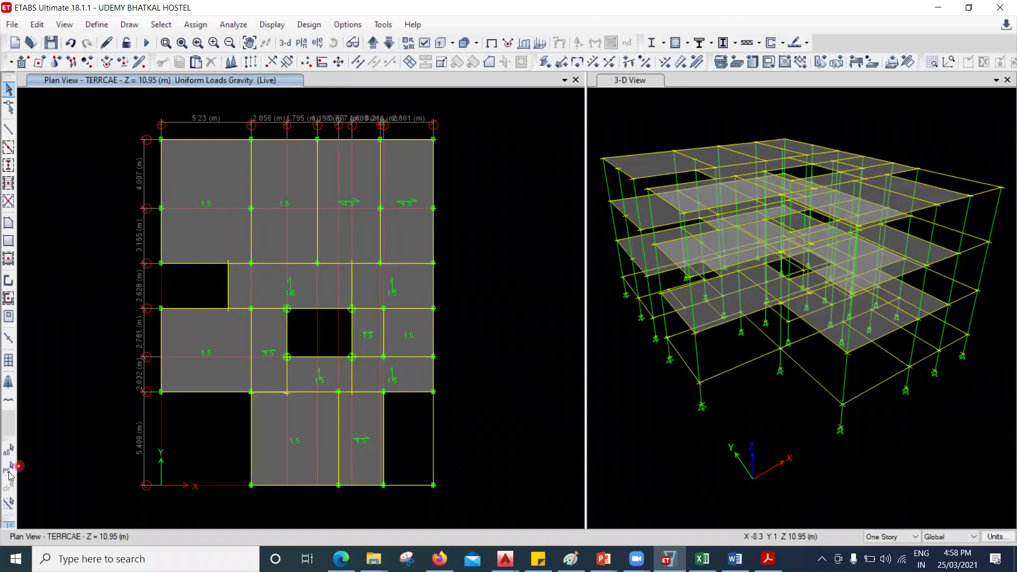
pyautogui.hotkey('ctrl', 'j')
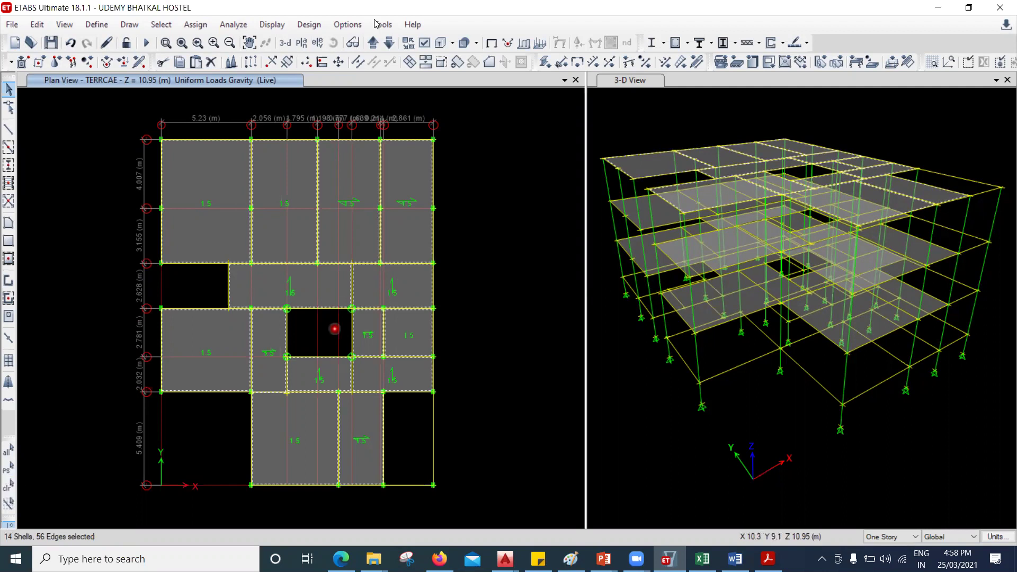
pyautogui.click(195, 24)
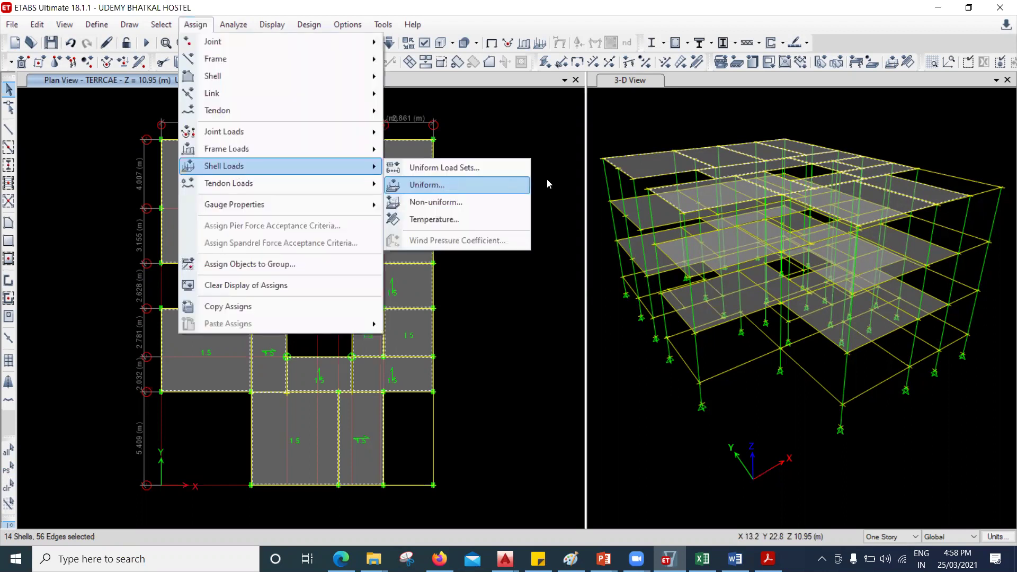
pyautogui.click(449, 185)
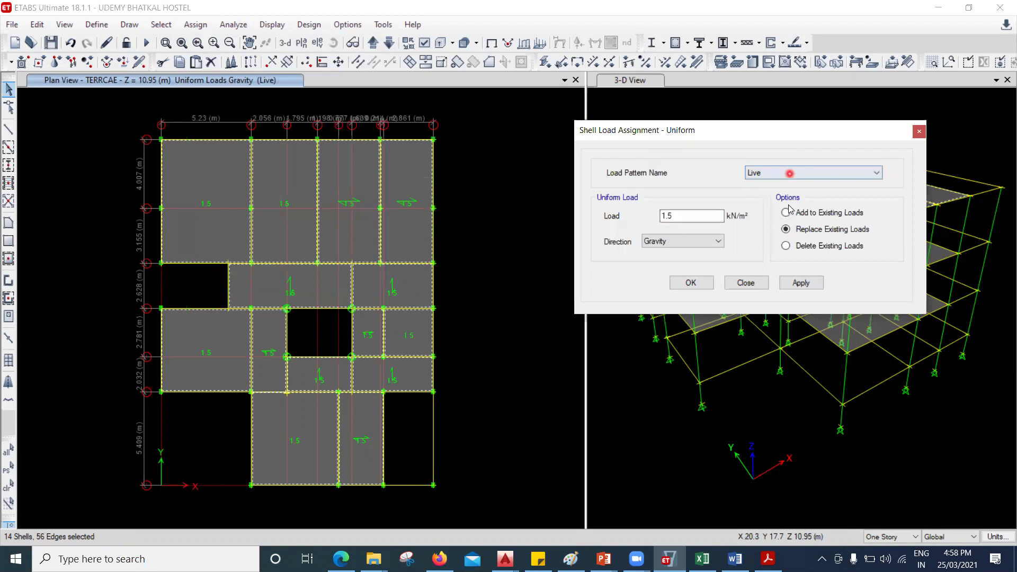
pyautogui.click(791, 172)
pyautogui.press('Down')
pyautogui.click(695, 217)
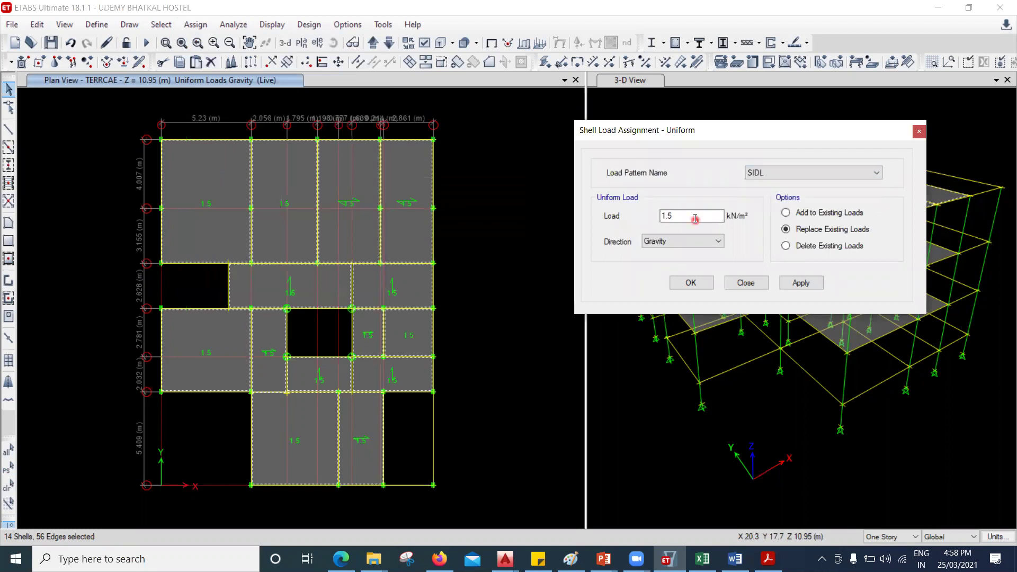
pyautogui.click(695, 218)
pyautogui.press('BackSpace')
pyautogui.press('BackSpace')
pyautogui.press('BackSpace')
pyautogui.write('2.5')
pyautogui.click(809, 284)
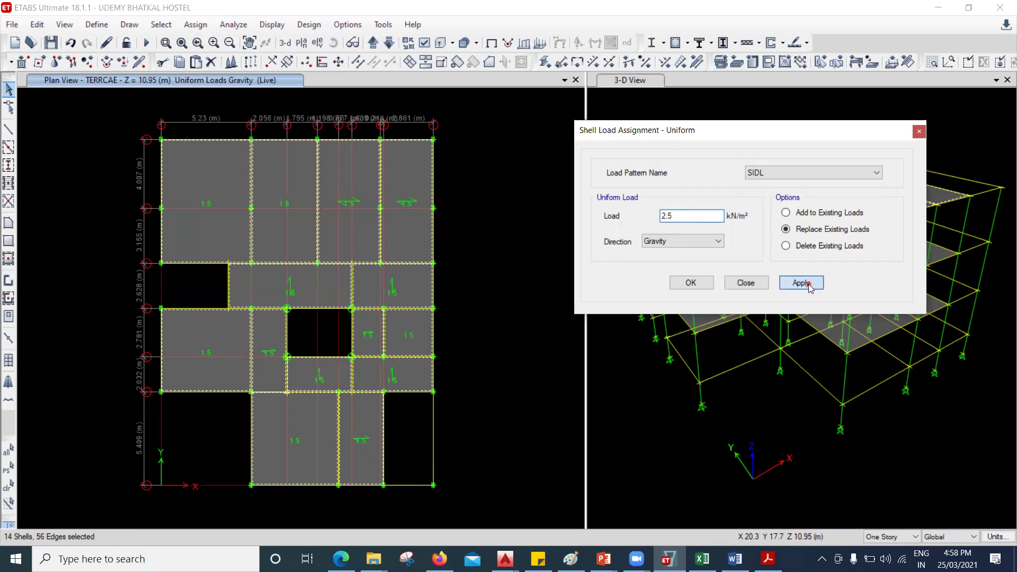
pyautogui.click(761, 283)
# Examine the uniform SIDL loads displayed on the slab panels across the terrace plan
pyautogui.click(367, 254)
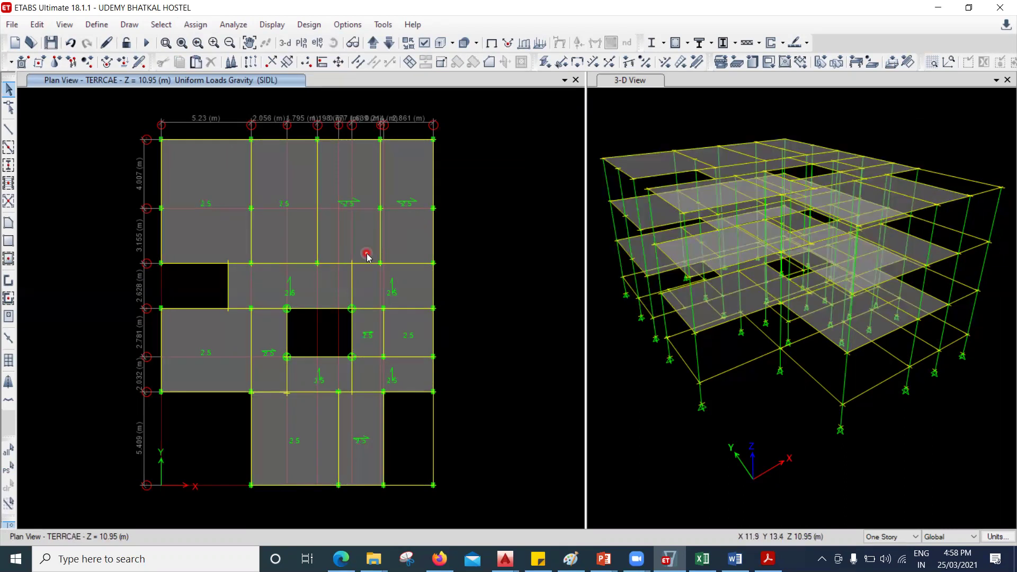
pyautogui.click(405, 206)
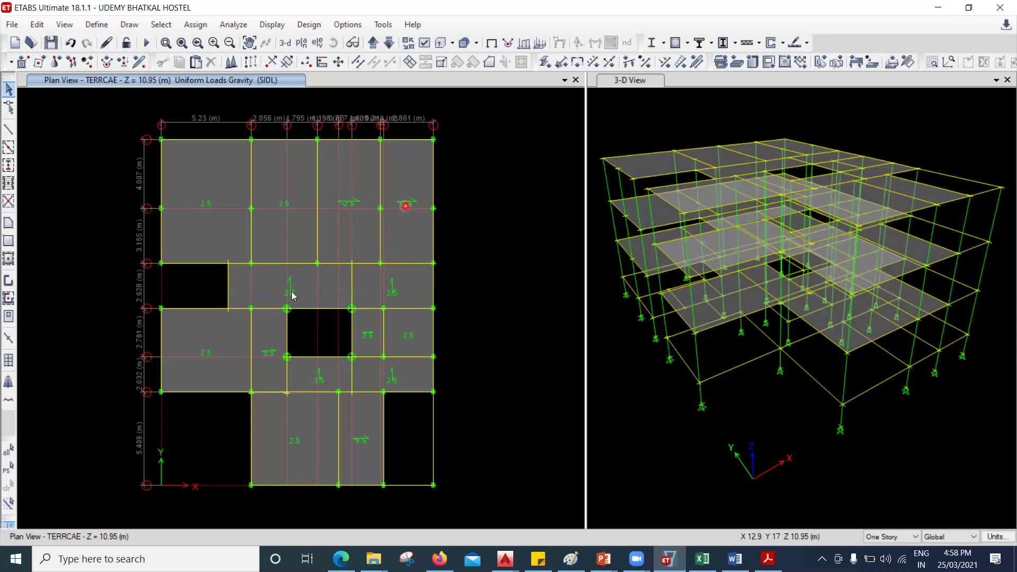
pyautogui.click(291, 292)
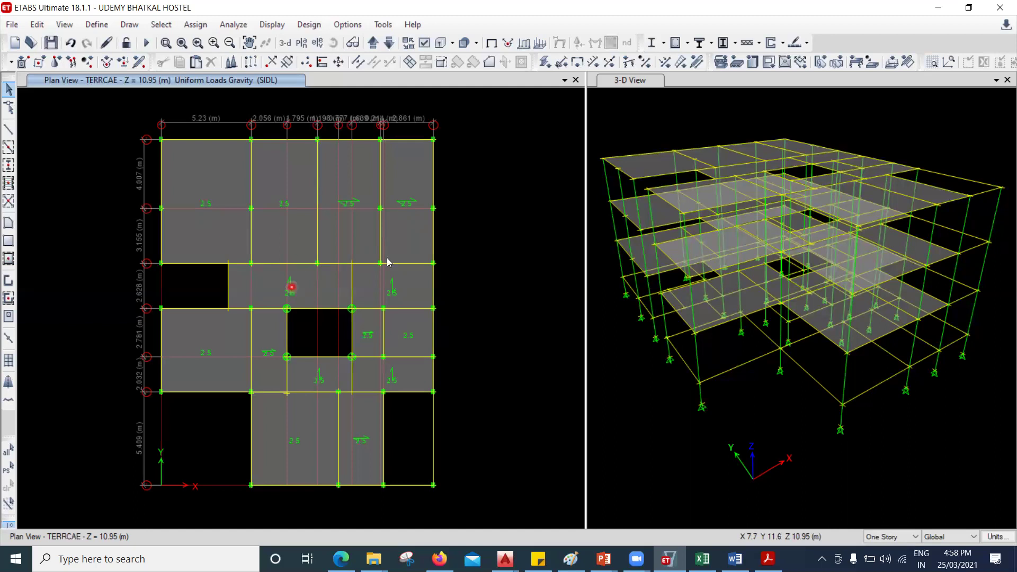
pyautogui.click(377, 296)
pyautogui.click(311, 225)
pyautogui.click(295, 242)
pyautogui.click(230, 260)
pyautogui.click(302, 227)
pyautogui.click(306, 246)
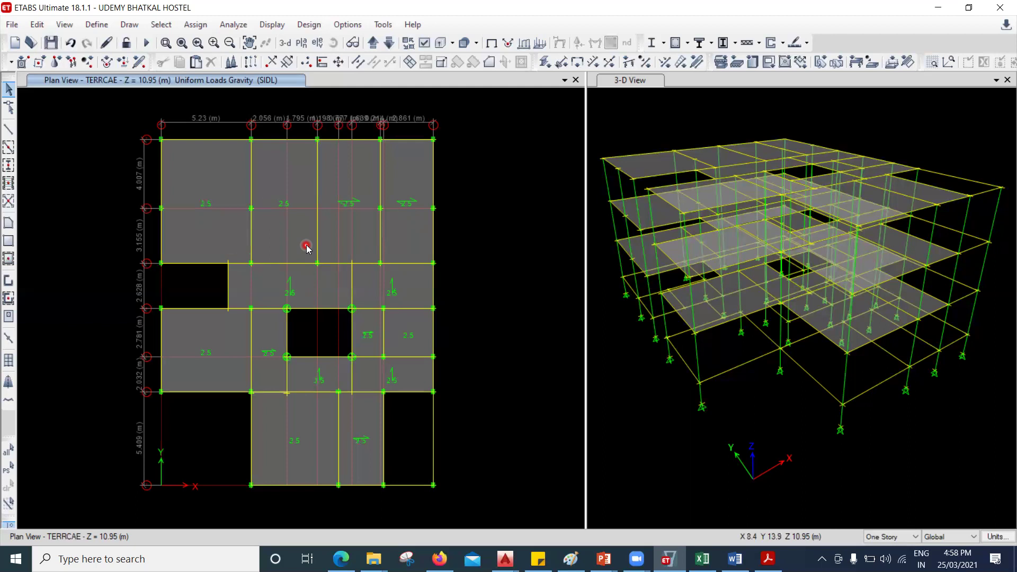
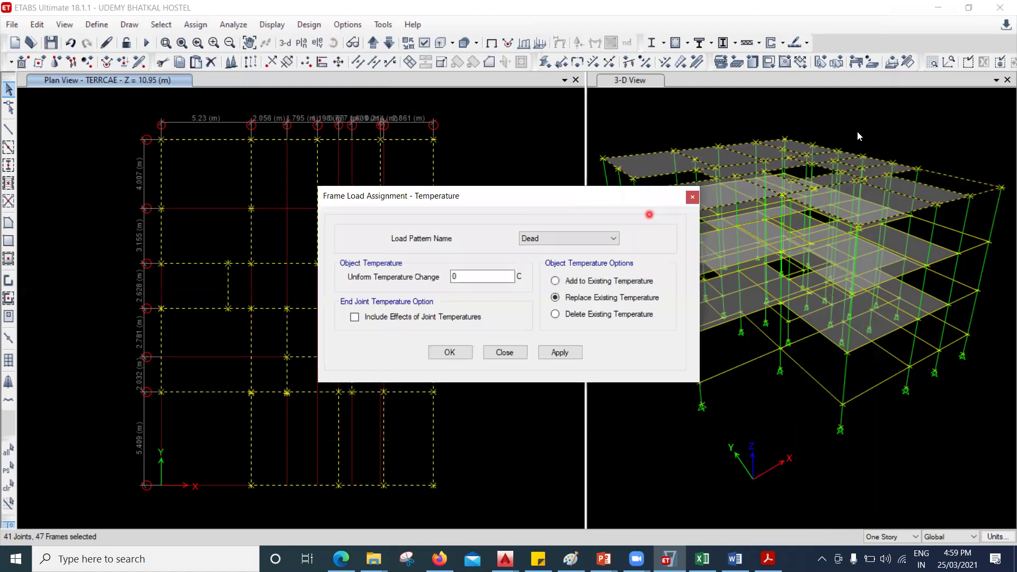
pyautogui.click(833, 154)
pyautogui.click(862, 207)
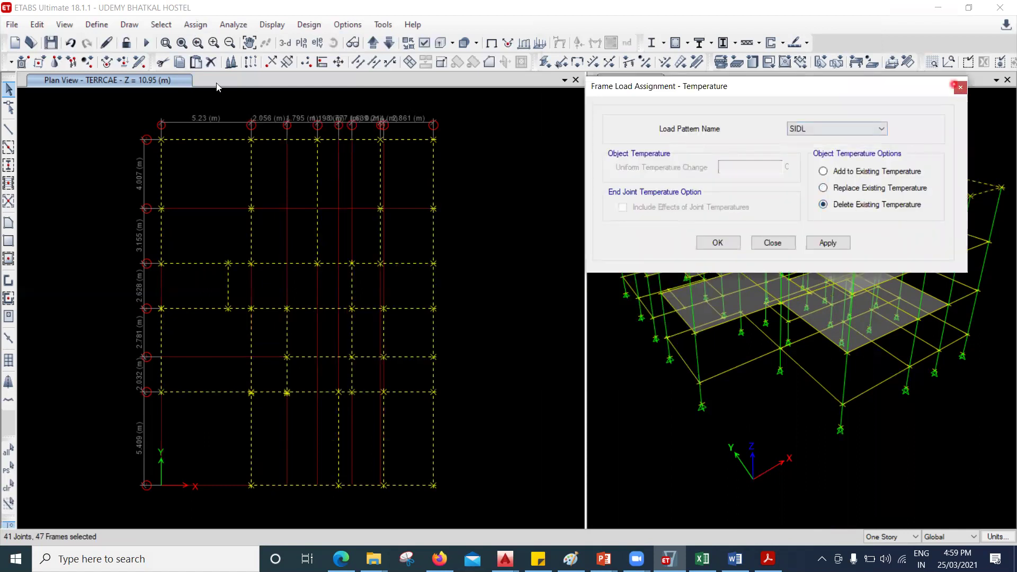
pyautogui.click(959, 89)
# Try to delete the uniform SIDL shell loads from the terrace selection, restoring the previous selection and applying the deletion again
pyautogui.click(197, 25)
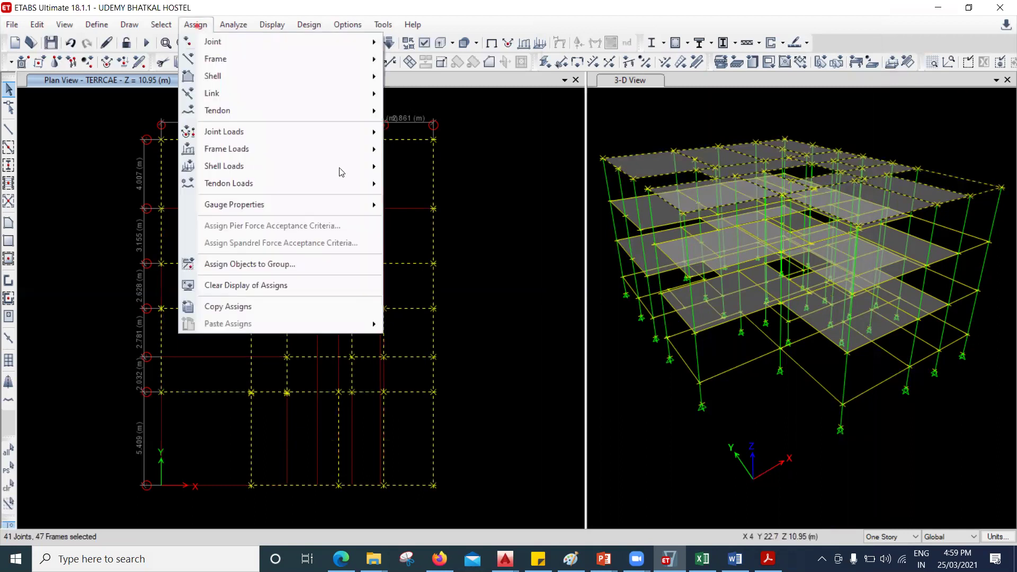
pyautogui.moveTo(340, 167)
pyautogui.click(501, 192)
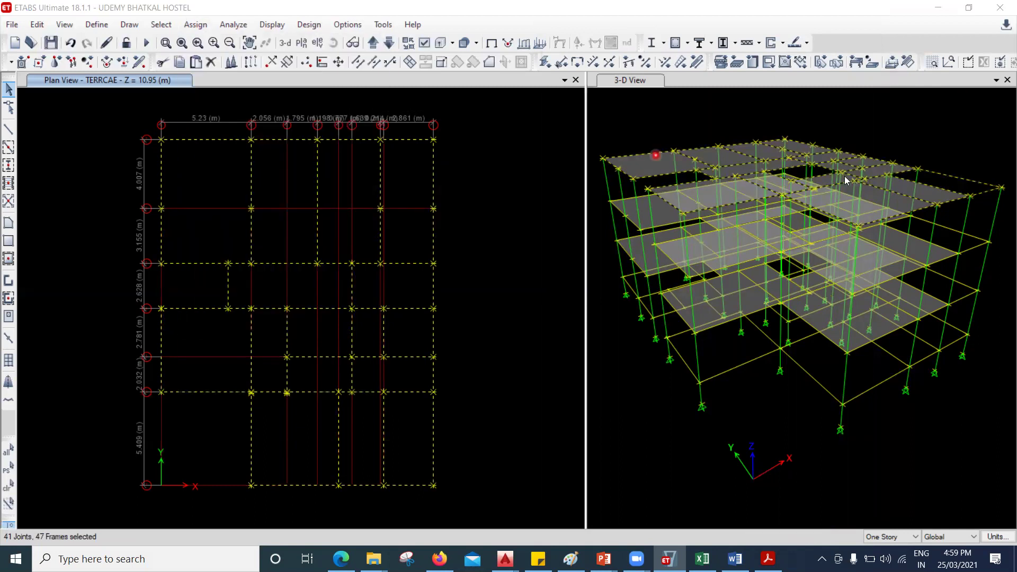
pyautogui.click(841, 246)
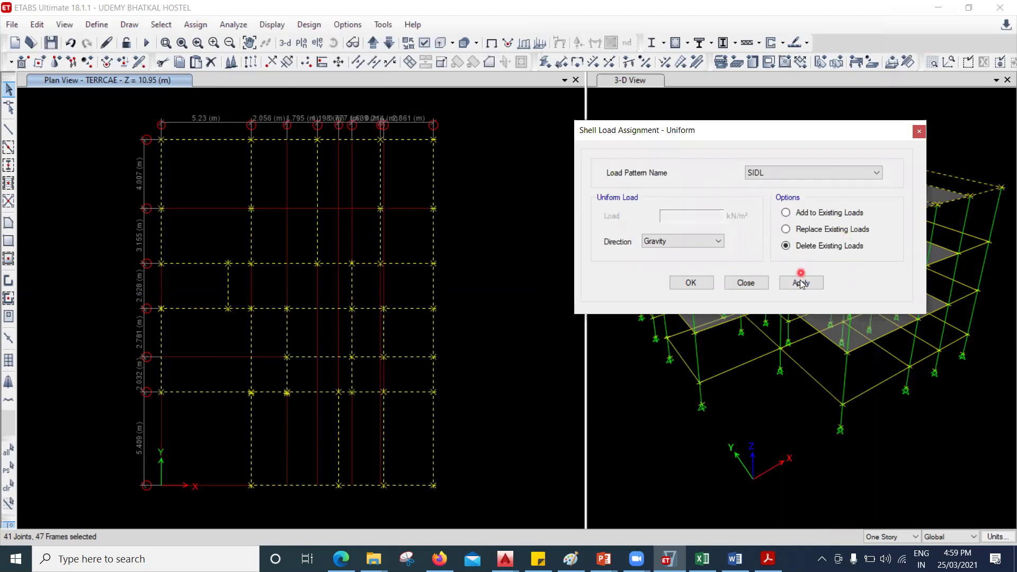
pyautogui.click(801, 283)
pyautogui.click(747, 282)
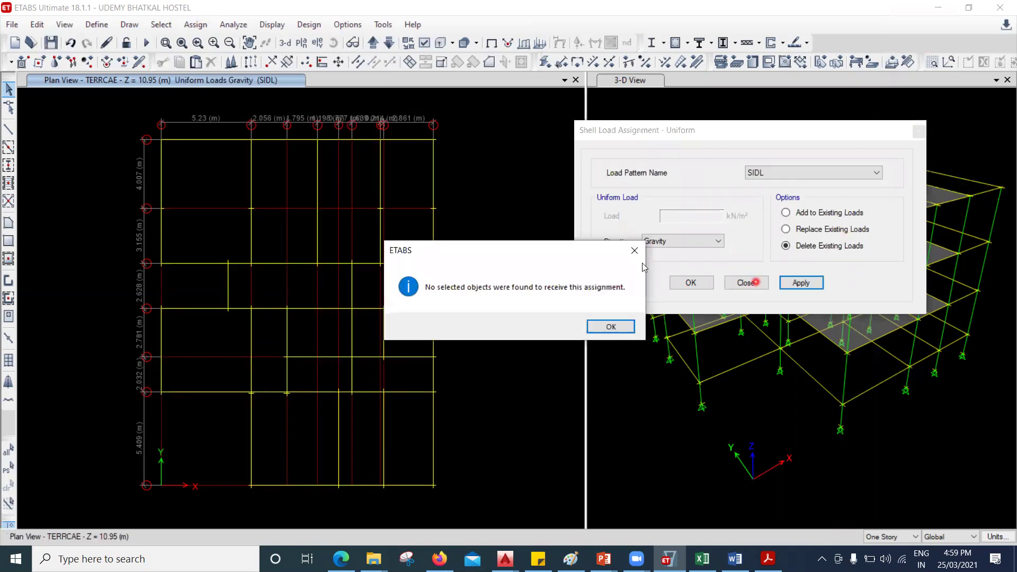
pyautogui.click(634, 251)
pyautogui.click(10, 469)
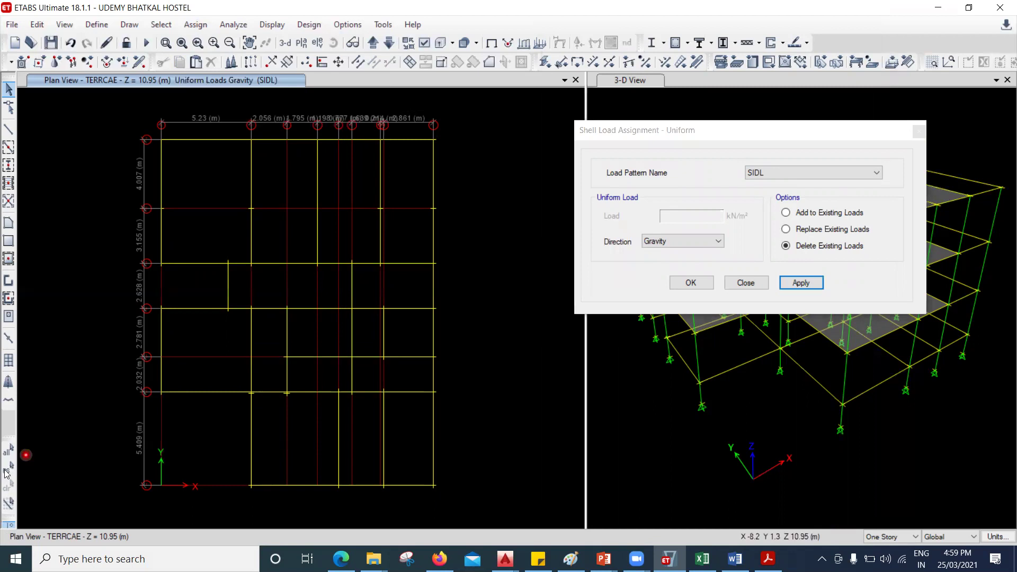
pyautogui.click(744, 285)
pyautogui.click(833, 255)
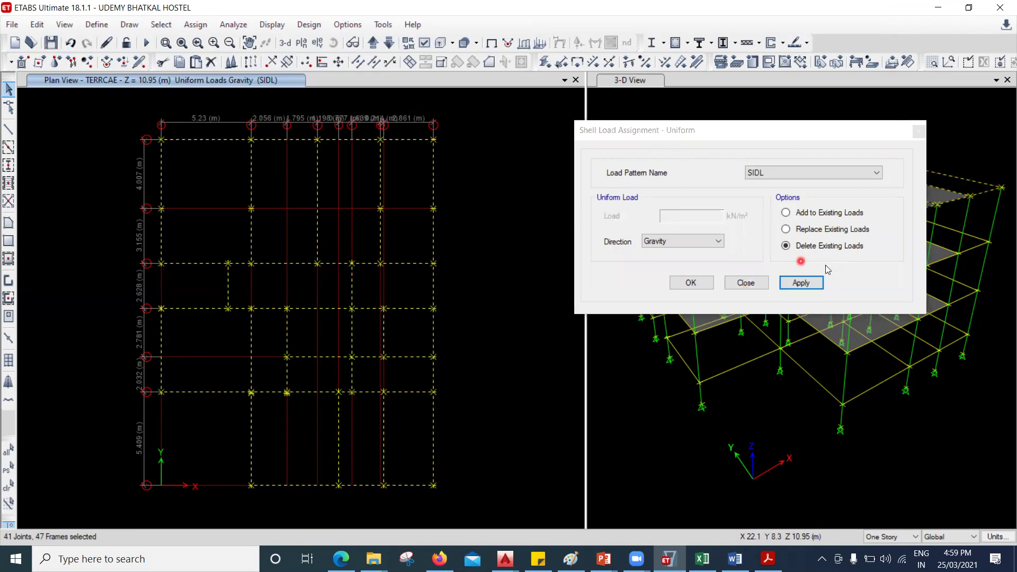
pyautogui.click(810, 289)
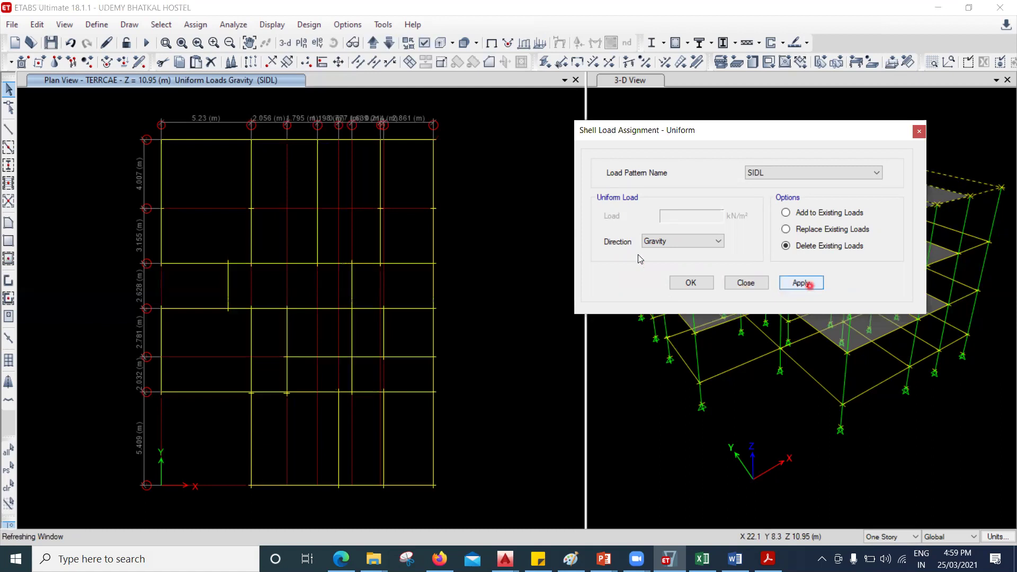
pyautogui.press('Return')
# Restore the terrace selection and try to replace its uniform SIDL shell load with 0 kN/m² in the Gravity direction
pyautogui.click(8, 467)
pyautogui.click(839, 243)
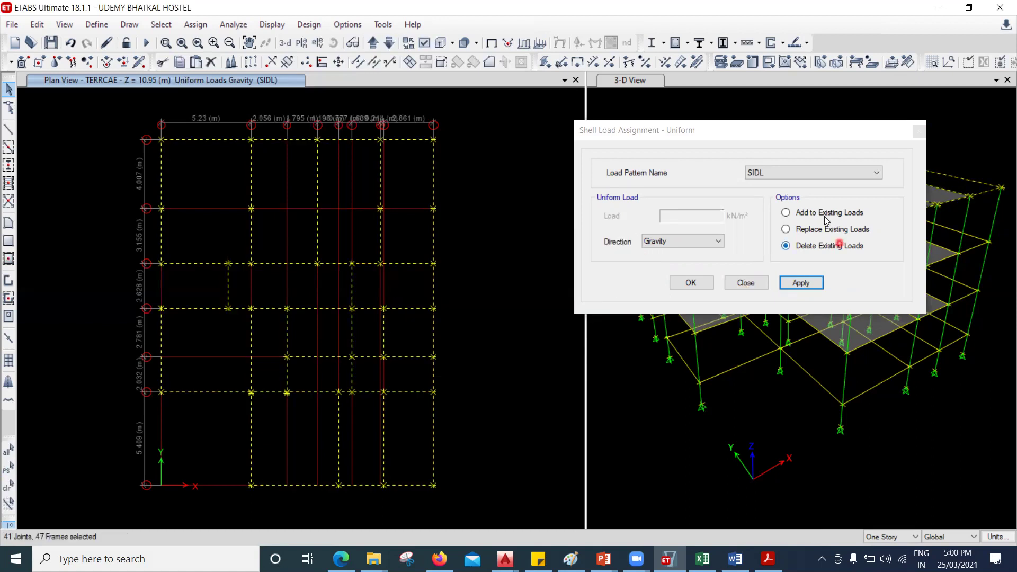
pyautogui.click(825, 216)
pyautogui.click(821, 231)
pyautogui.click(705, 217)
pyautogui.press('BackSpace')
pyautogui.press('BackSpace')
pyautogui.press('BackSpace')
pyautogui.write('0')
pyautogui.click(807, 290)
pyautogui.click(805, 288)
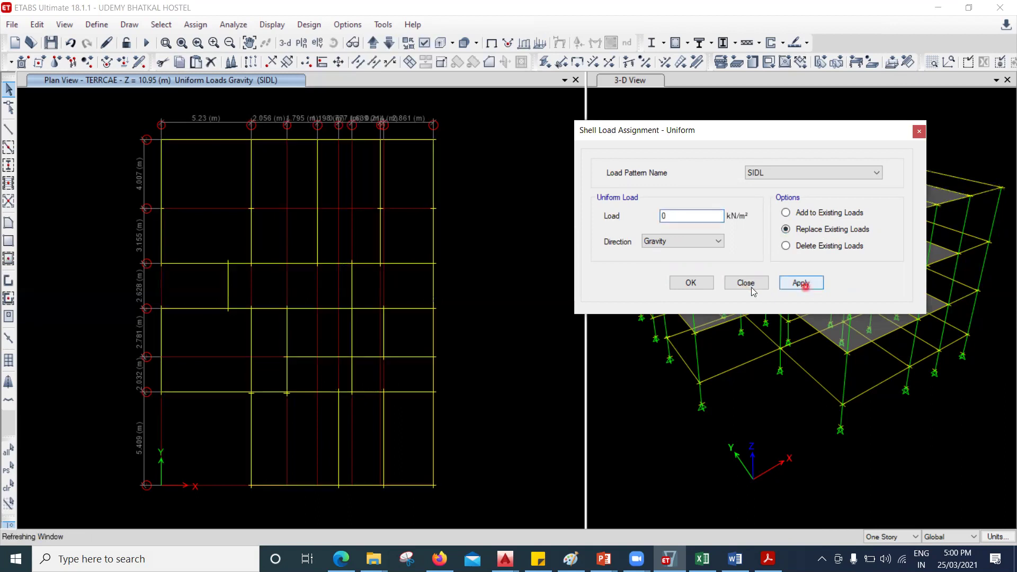
pyautogui.click(635, 251)
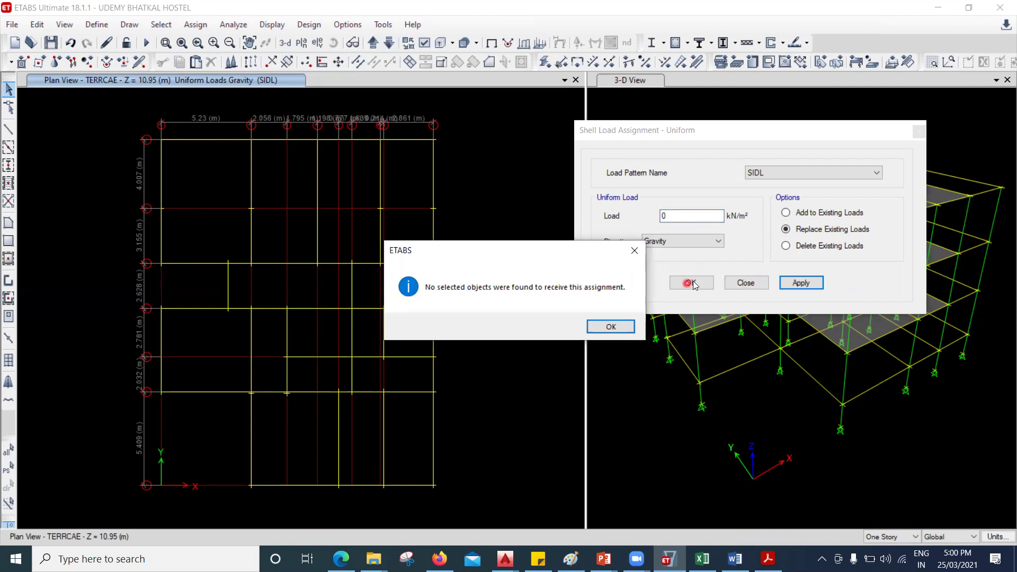
pyautogui.press('Return')
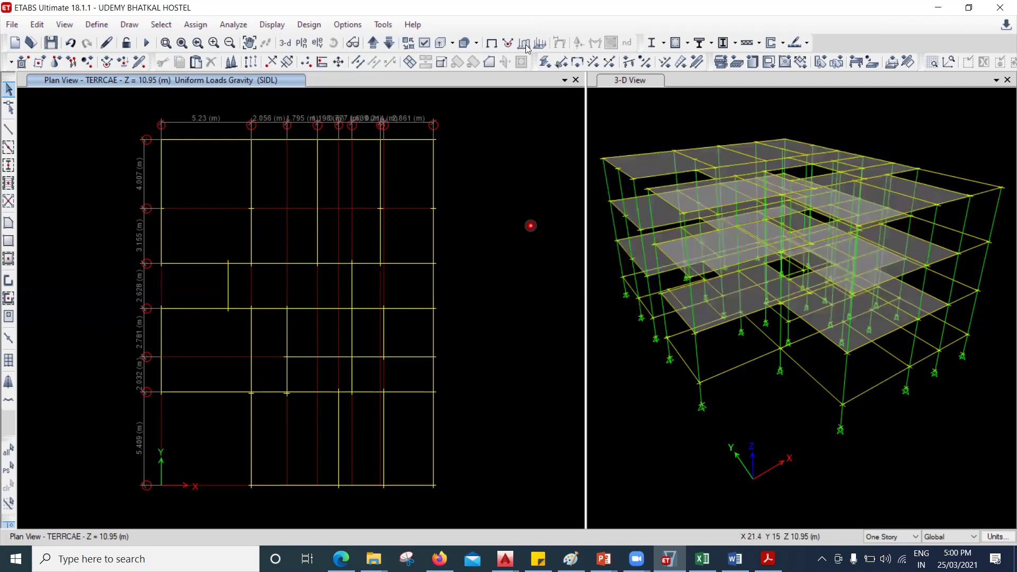
# Display the SIDL frame span loads on the terrace plan and select all of its beams
pyautogui.click(524, 46)
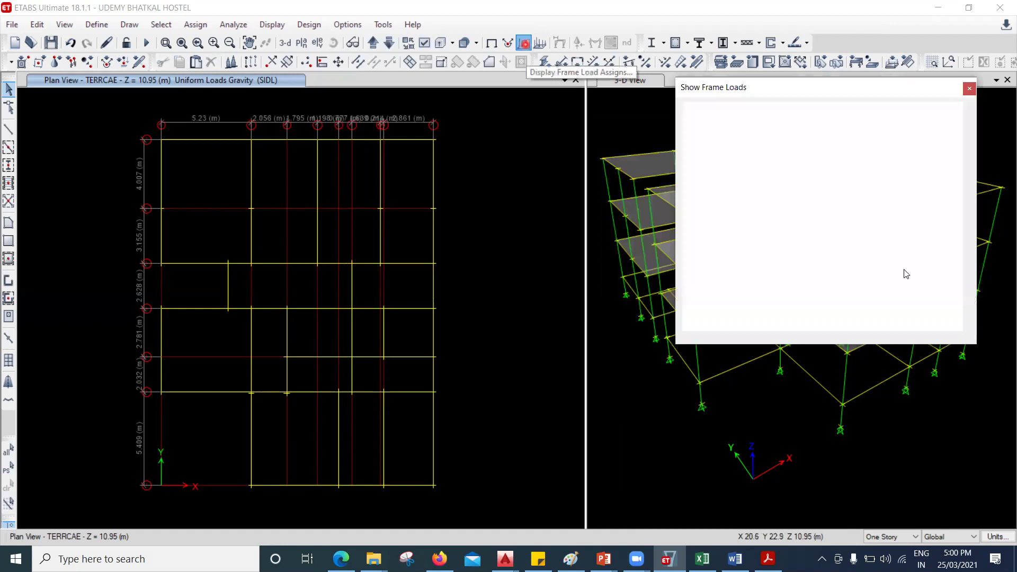
pyautogui.click(881, 314)
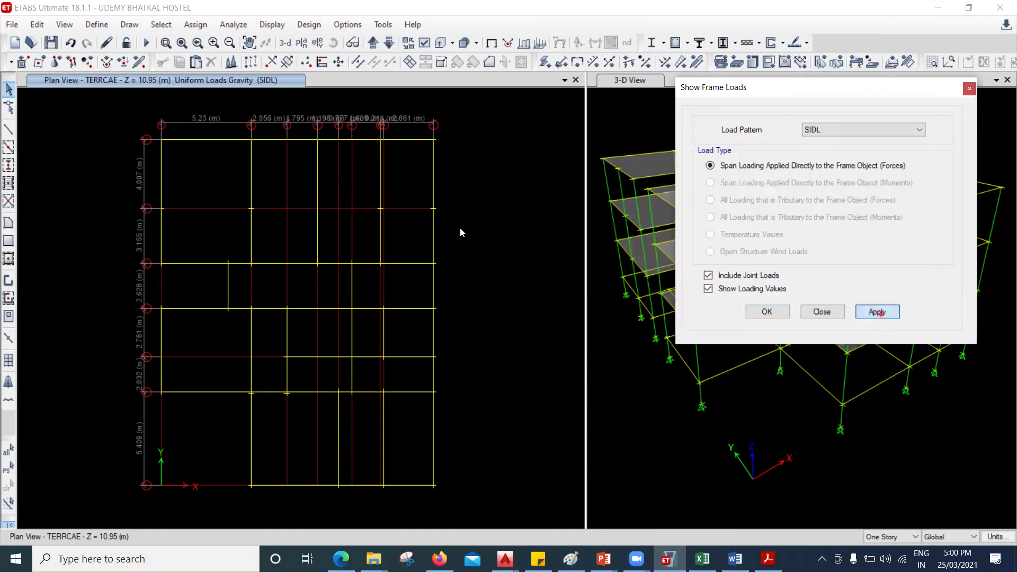
pyautogui.moveTo(93, 114); pyautogui.dragTo(485, 504)
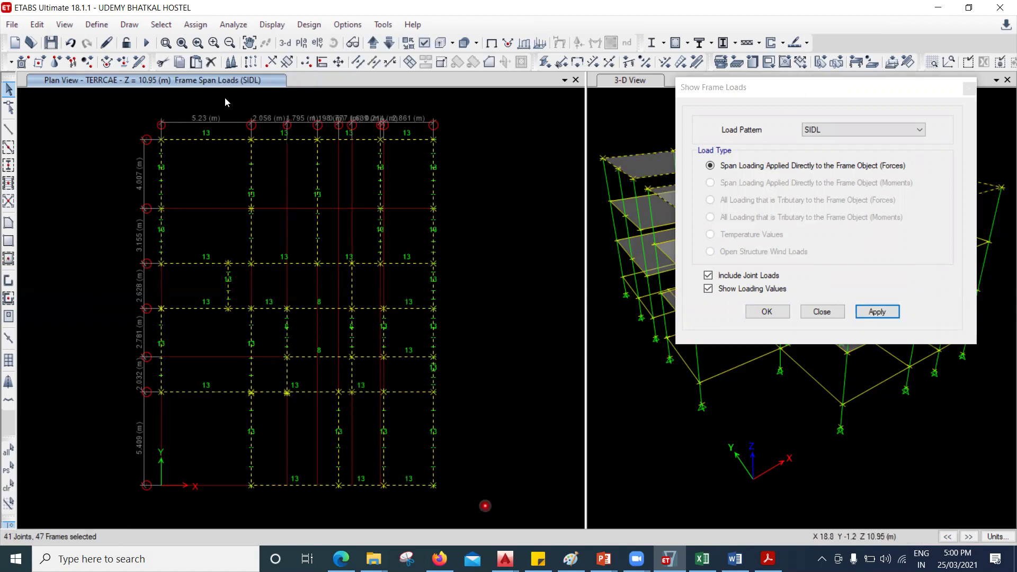
# Assign the selected terrace beams a uniform distributed SIDL load of 0 kN/m in the Gravity direction, replacing existing loads
pyautogui.click(191, 24)
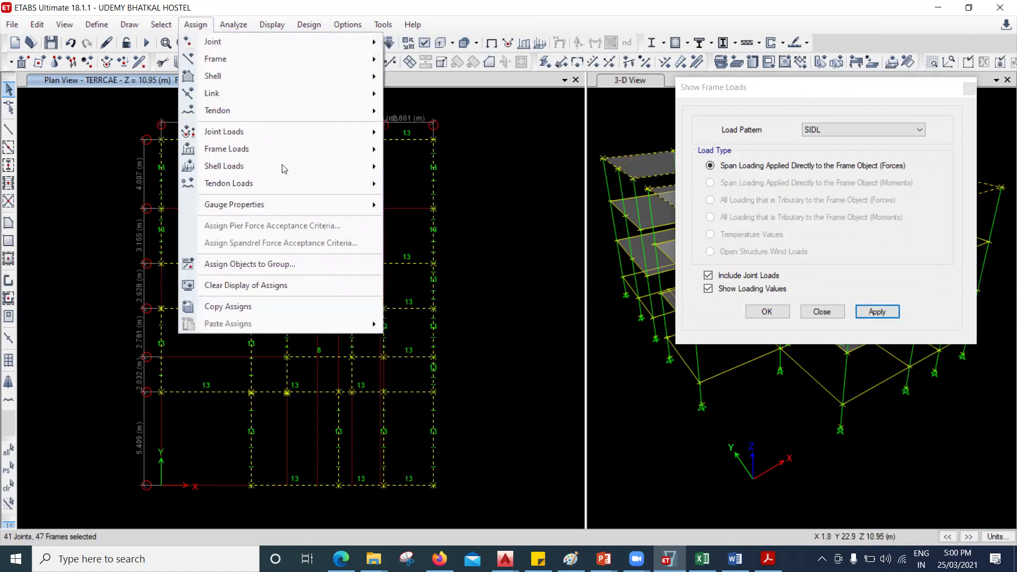
pyautogui.moveTo(289, 161)
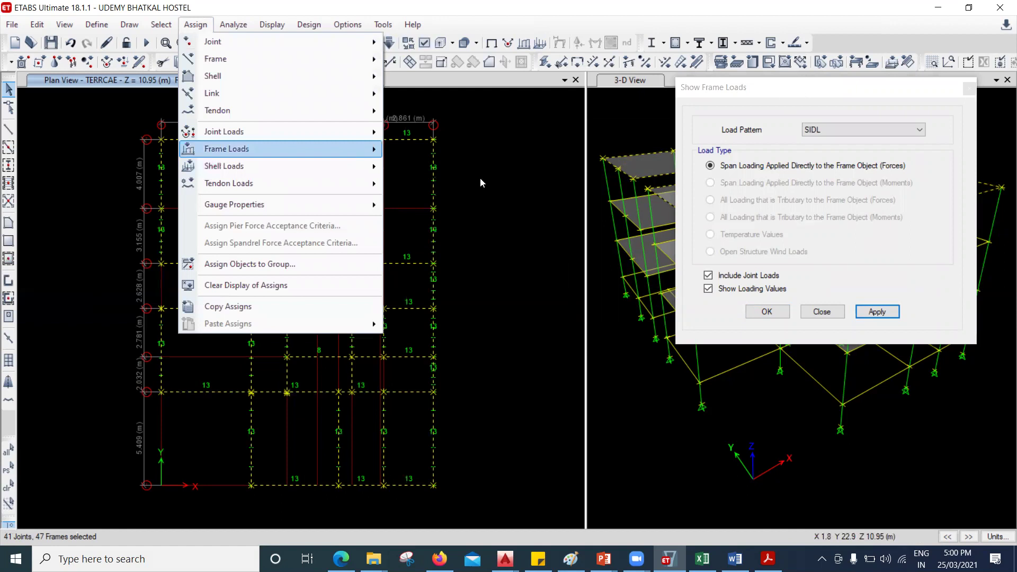
pyautogui.click(480, 177)
pyautogui.click(768, 115)
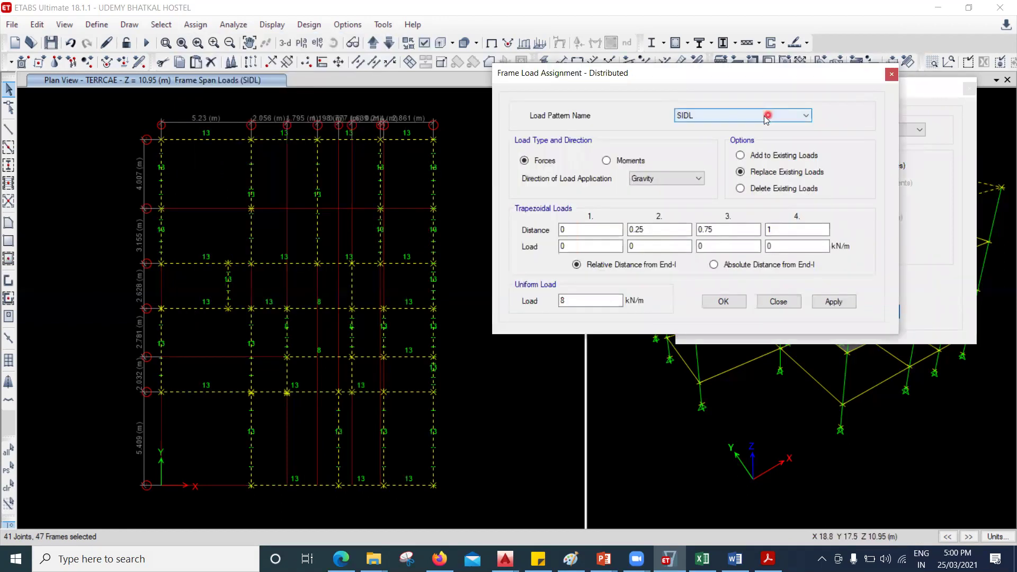
pyautogui.click(608, 300)
pyautogui.press('BackSpace')
pyautogui.write('0')
pyautogui.click(834, 290)
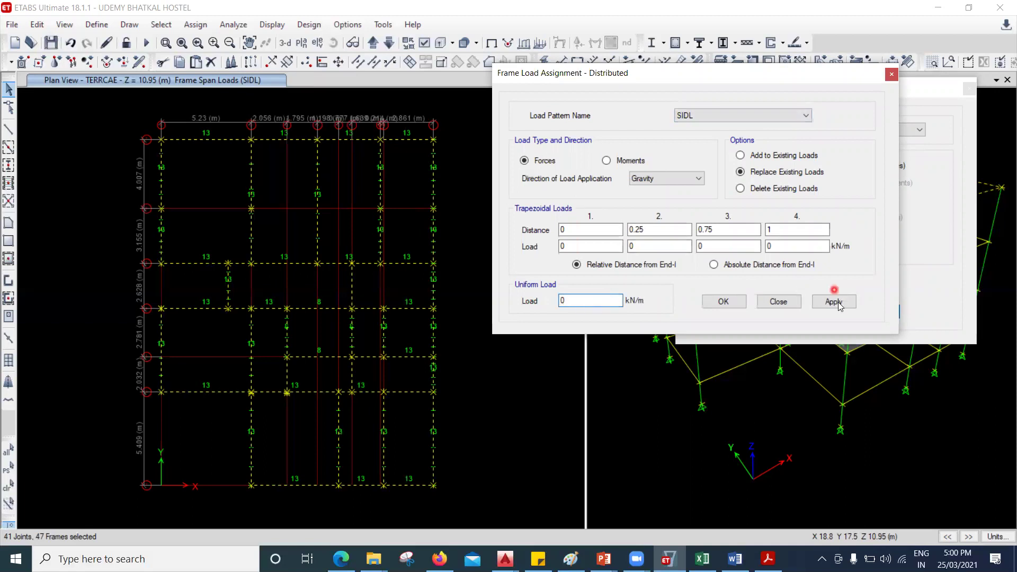
pyautogui.click(795, 302)
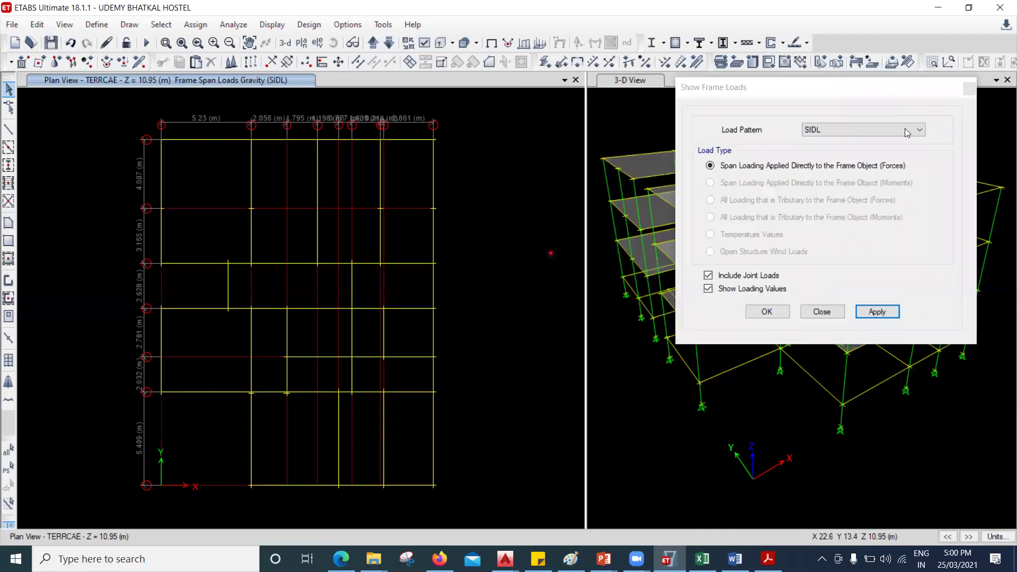
pyautogui.click(968, 89)
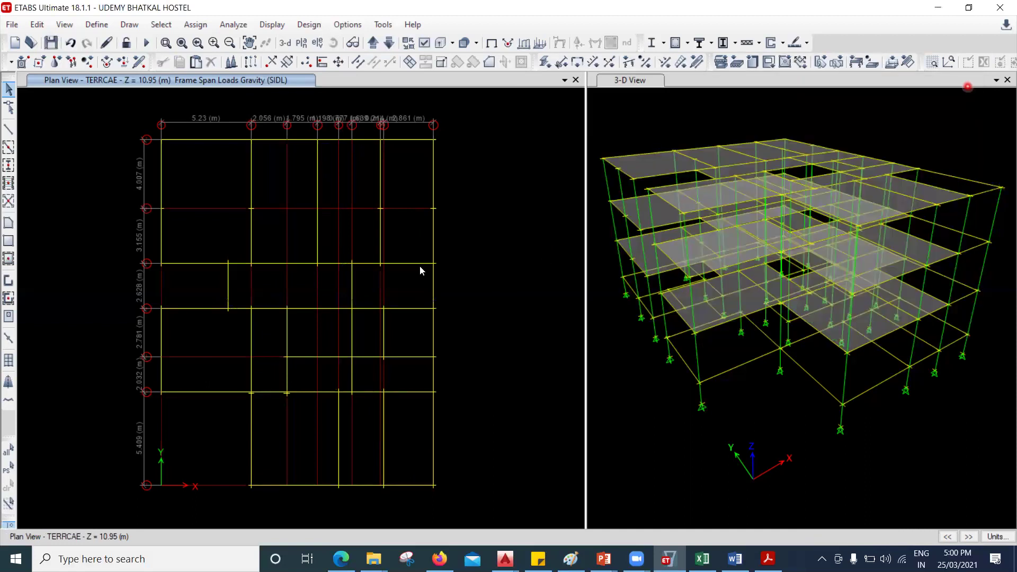
# Select the perimeter beams along the upper and right edges of the terrace plan
pyautogui.click(403, 219)
pyautogui.click(203, 141)
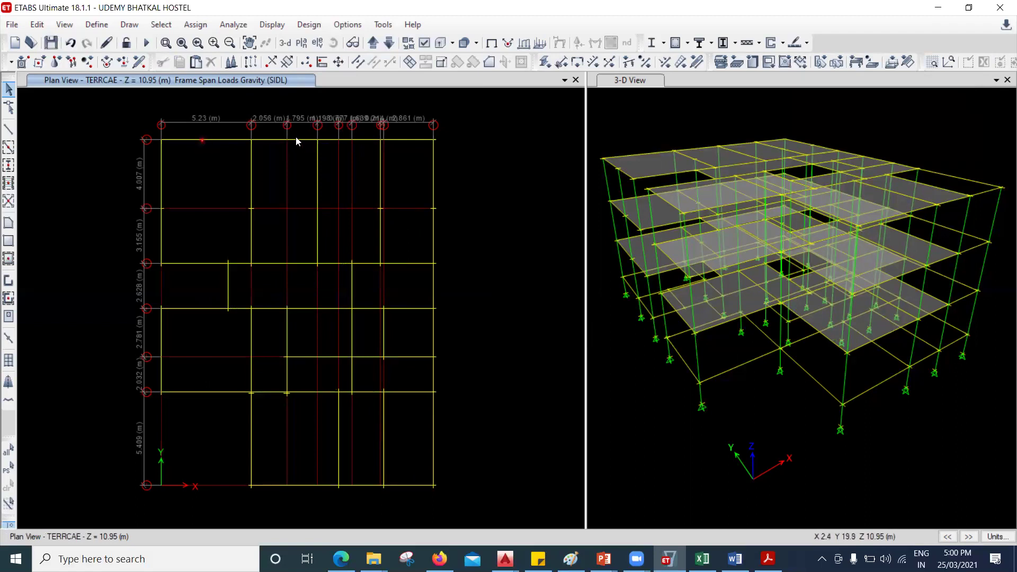
pyautogui.click(339, 140)
pyautogui.click(417, 140)
pyautogui.click(434, 175)
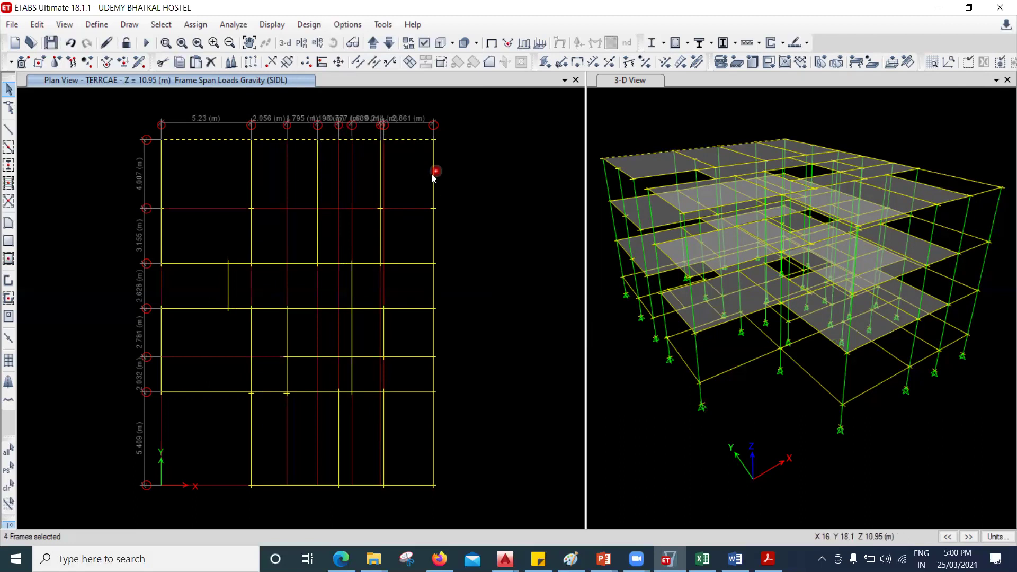
pyautogui.moveTo(496, 506); pyautogui.dragTo(432, 170)
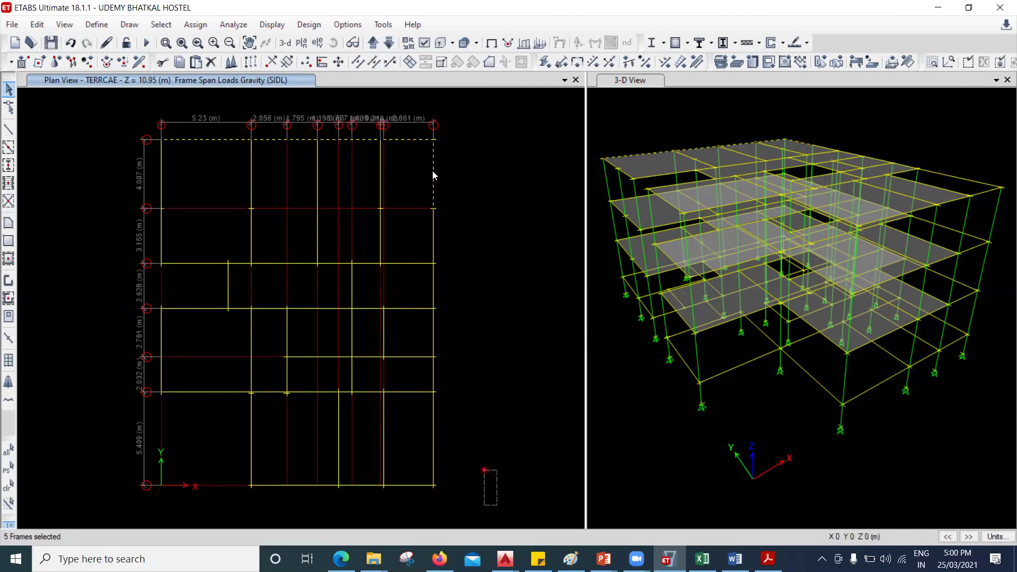
# Add the remaining perimeter beams along the terrace's lower and left edges to the selection, including those around the left-side recess
pyautogui.click(416, 269)
pyautogui.click(414, 302)
pyautogui.click(419, 325)
pyautogui.click(414, 397)
pyautogui.click(412, 393)
pyautogui.moveTo(351, 502)
pyautogui.mouseDown()
pyautogui.moveTo(364, 503)
pyautogui.moveTo(345, 452)
pyautogui.mouseUp()
pyautogui.click(212, 397)
pyautogui.click(183, 356)
pyautogui.click(253, 293)
pyautogui.moveTo(210, 281); pyautogui.dragTo(183, 249)
pyautogui.moveTo(110, 193); pyautogui.dragTo(196, 196)
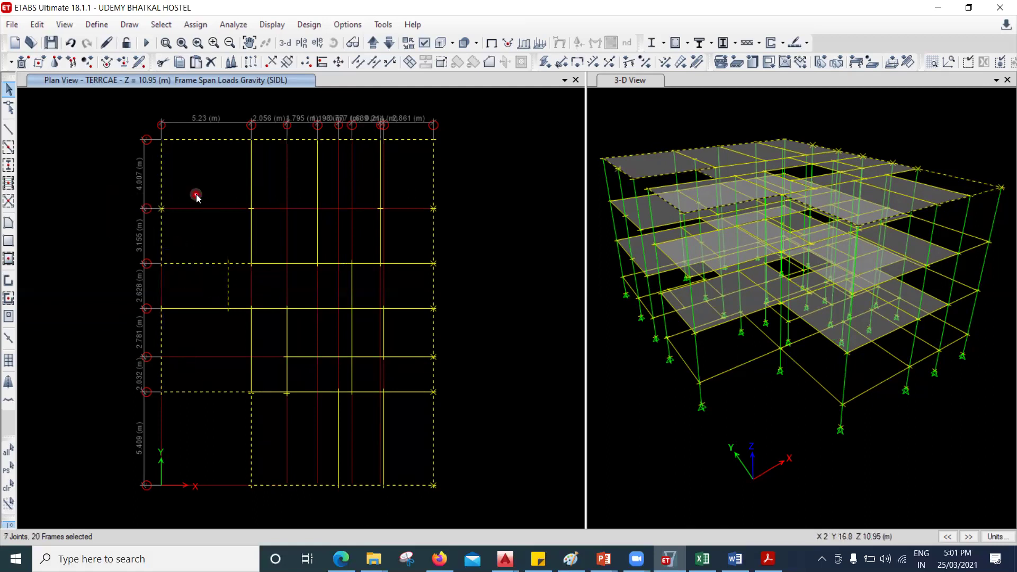
pyautogui.click(313, 9)
pyautogui.click(197, 25)
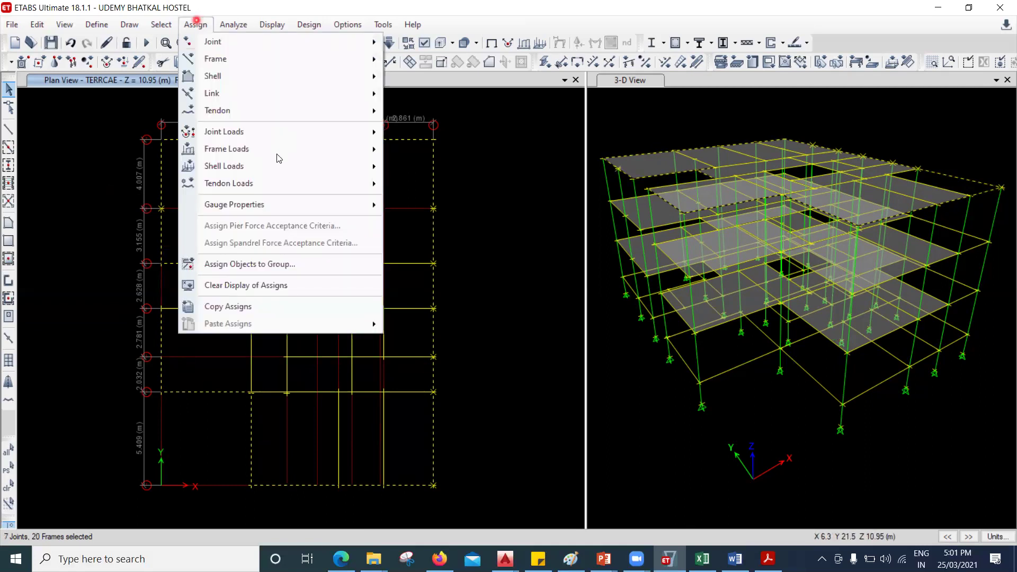
pyautogui.moveTo(277, 152)
pyautogui.click(489, 195)
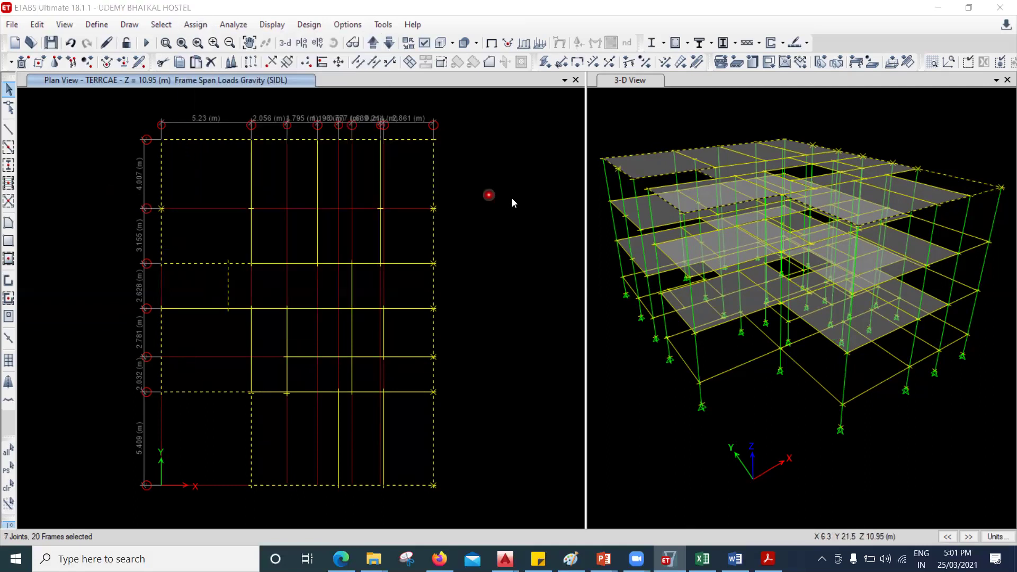
pyautogui.click(833, 128)
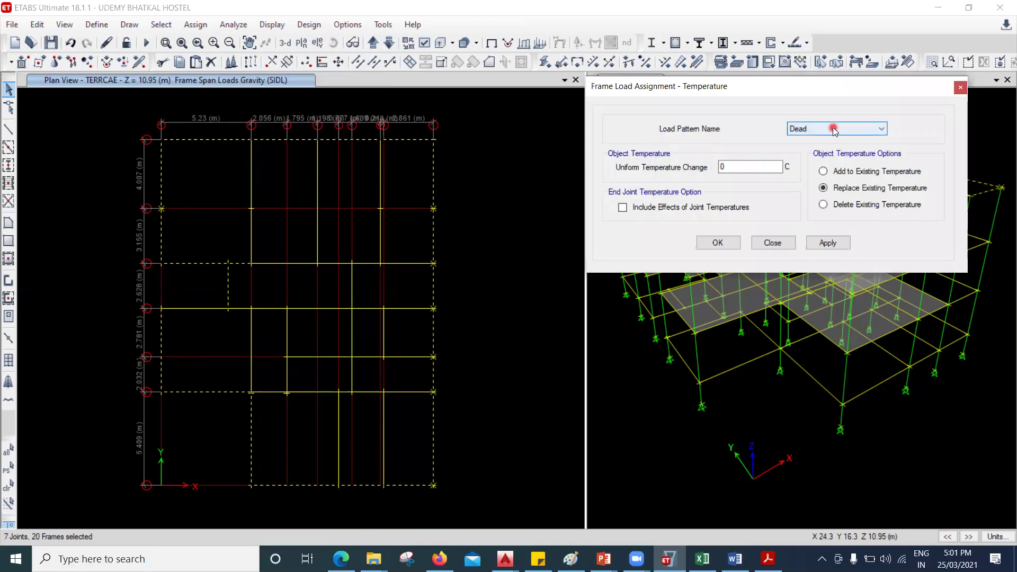
pyautogui.click(818, 243)
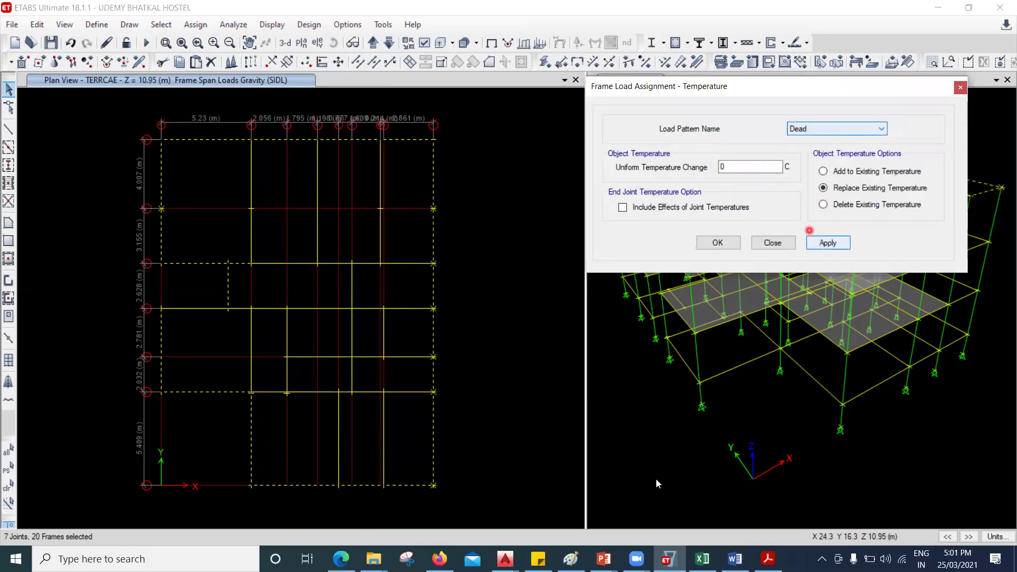
# Switch to the PERFECT TUTORIALS new presentation in PowerPoint and examine the parapet load calculation for roof/terrace beams on slide 29
pyautogui.click(631, 521)
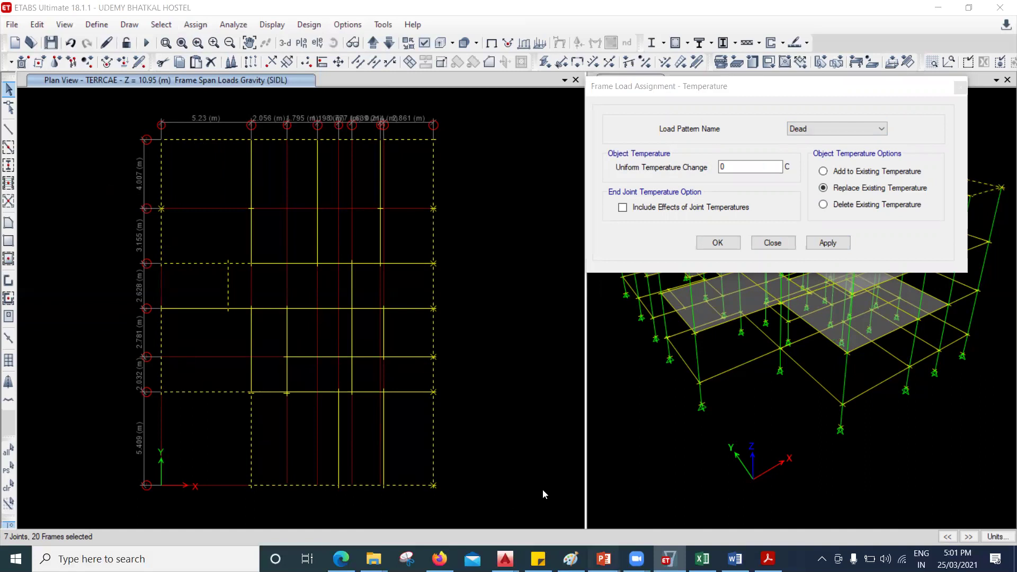
pyautogui.click(603, 558)
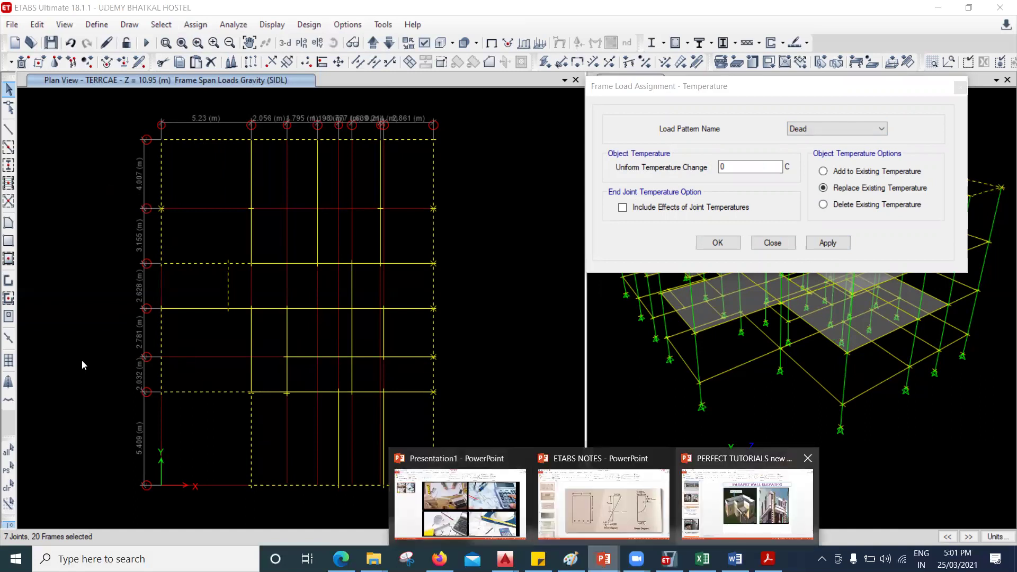
pyautogui.click(747, 504)
pyautogui.click(82, 361)
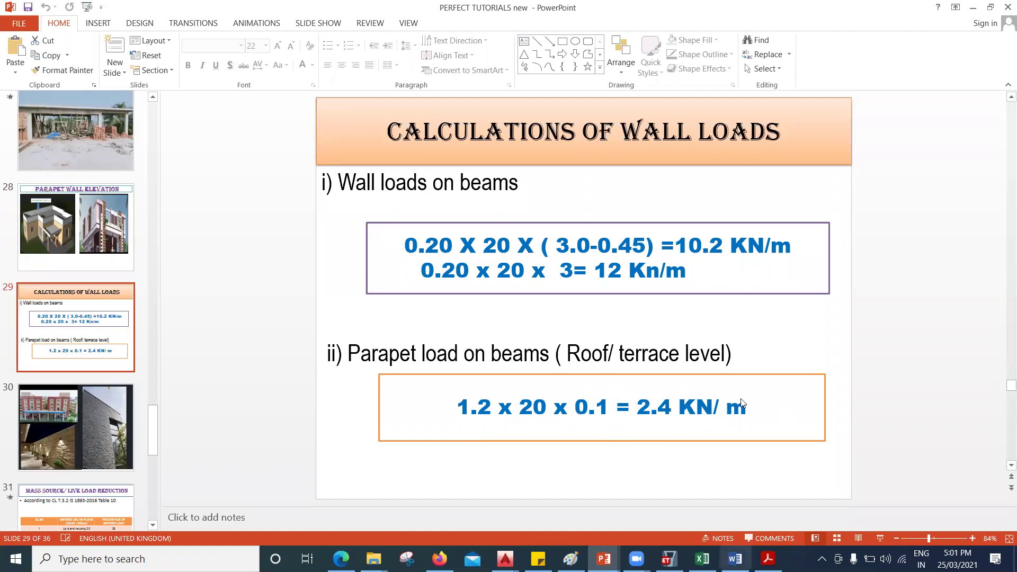
# Switch back to ETABS and assign the selected terrace perimeter beams a uniform SIDL load of 2.4 kN/m in the Gravity direction, replacing existing loads
pyautogui.click(669, 558)
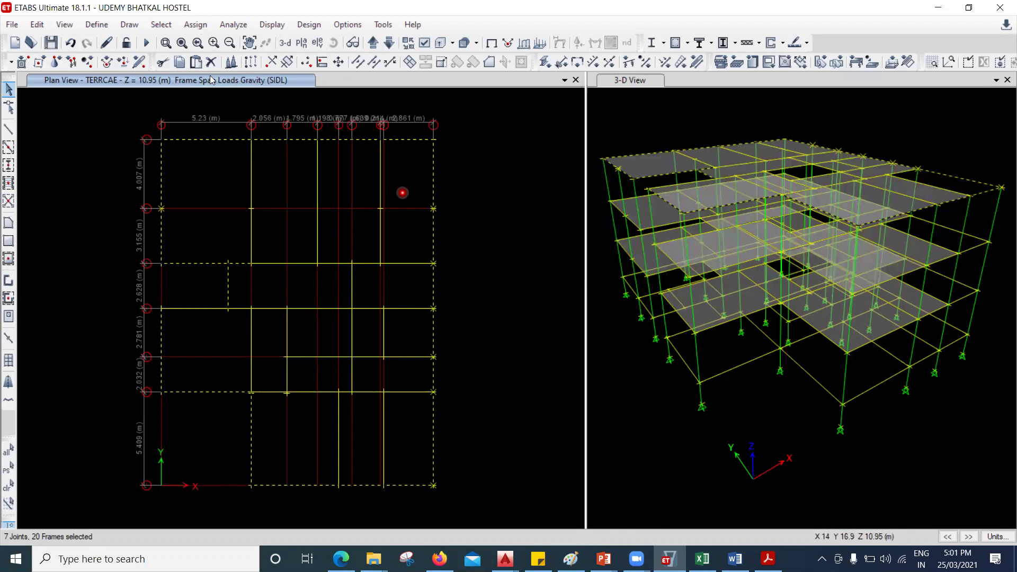
pyautogui.click(197, 25)
pyautogui.moveTo(275, 154)
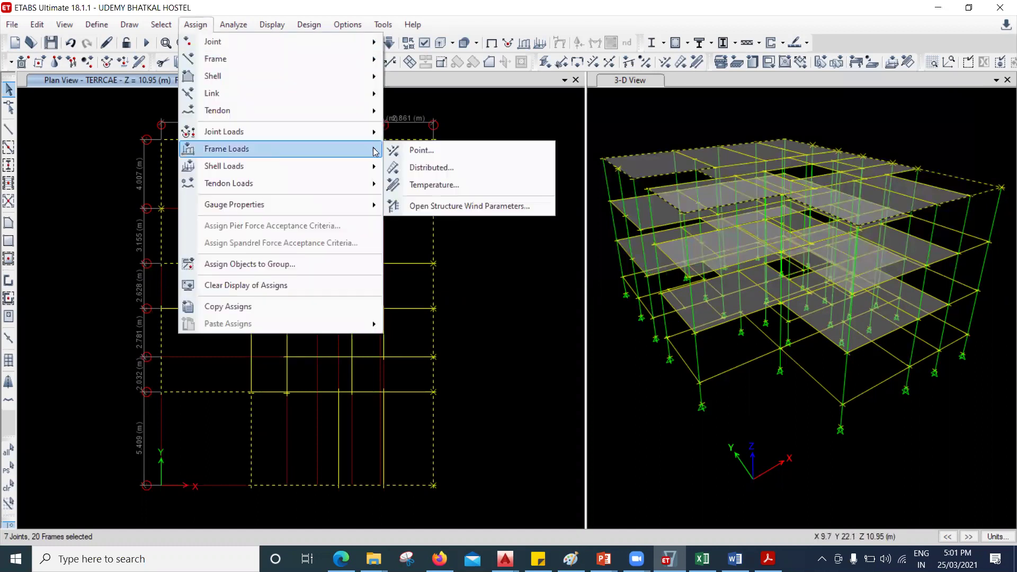
pyautogui.click(443, 167)
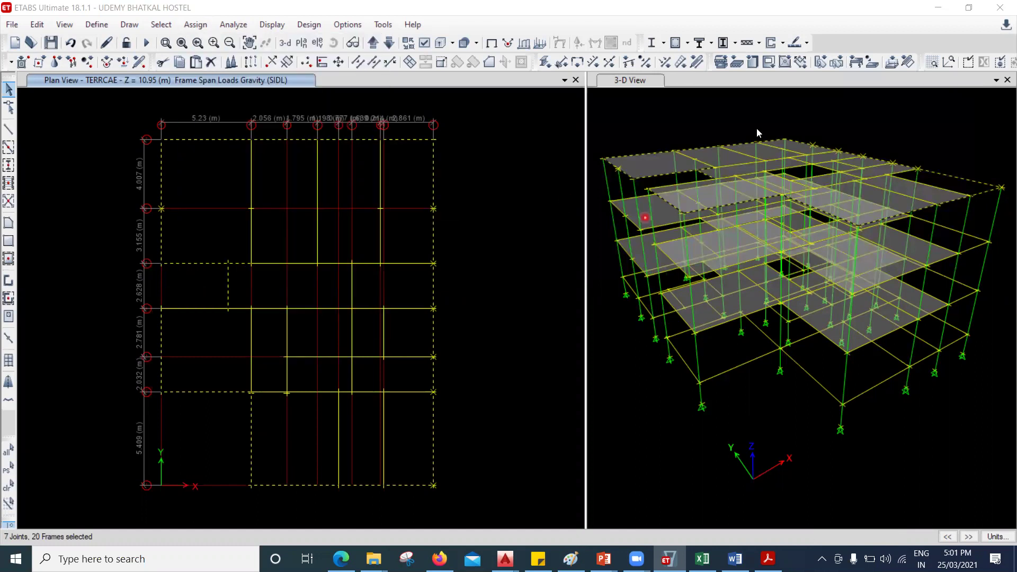
pyautogui.click(579, 300)
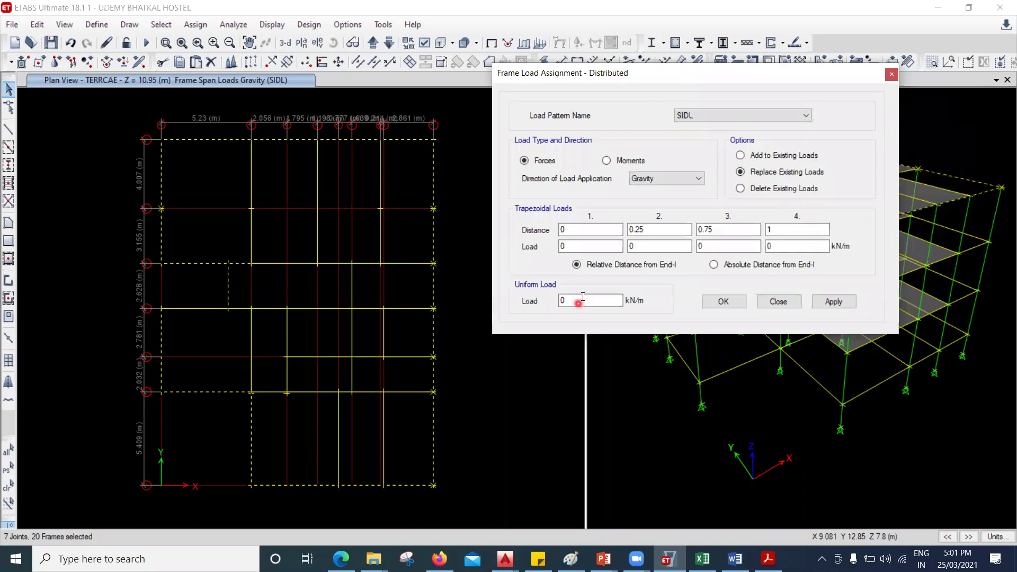
pyautogui.press('BackSpace')
pyautogui.write('2.4')
pyautogui.click(833, 302)
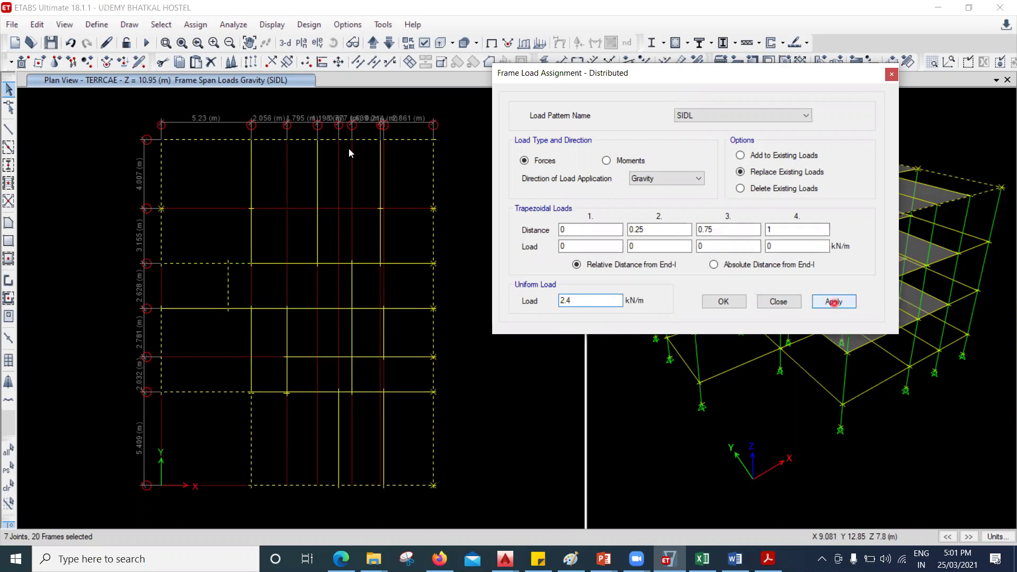
pyautogui.click(193, 281)
pyautogui.click(405, 475)
pyautogui.click(224, 291)
pyautogui.click(895, 73)
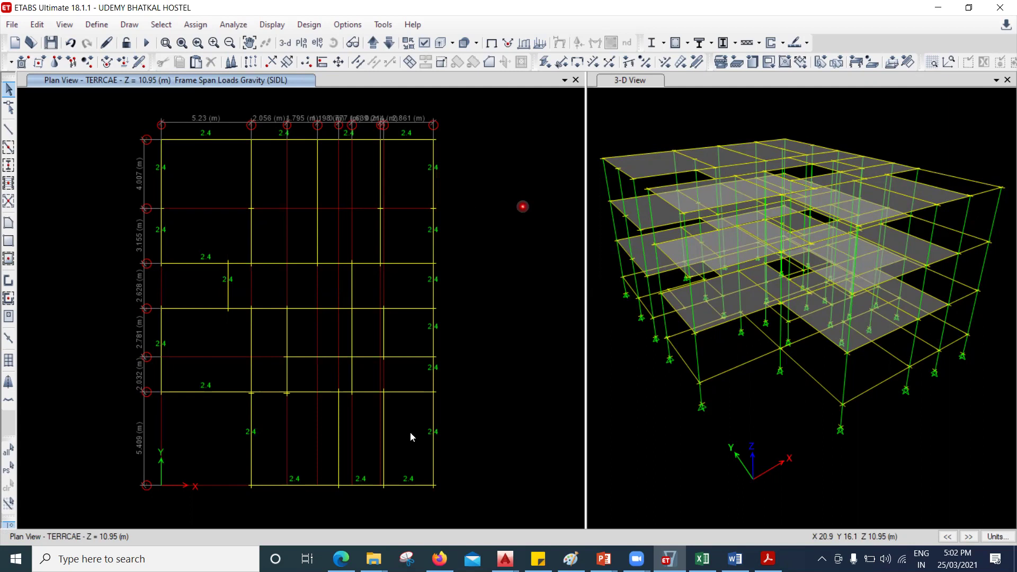
# Turn on the display of floors in the terrace plan view
pyautogui.click(411, 418)
pyautogui.click(382, 402)
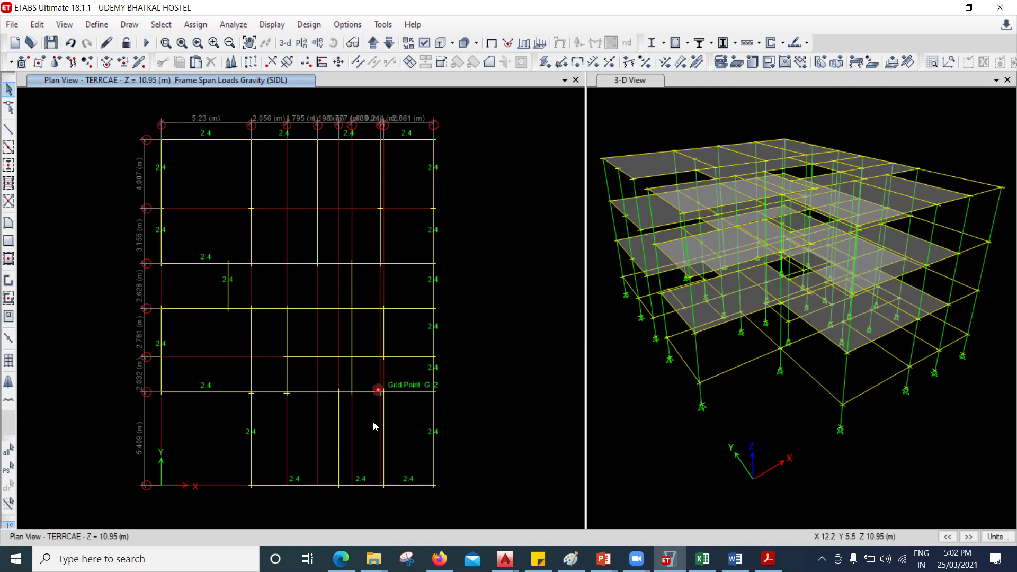
pyautogui.click(381, 406)
pyautogui.click(424, 443)
pyautogui.click(447, 43)
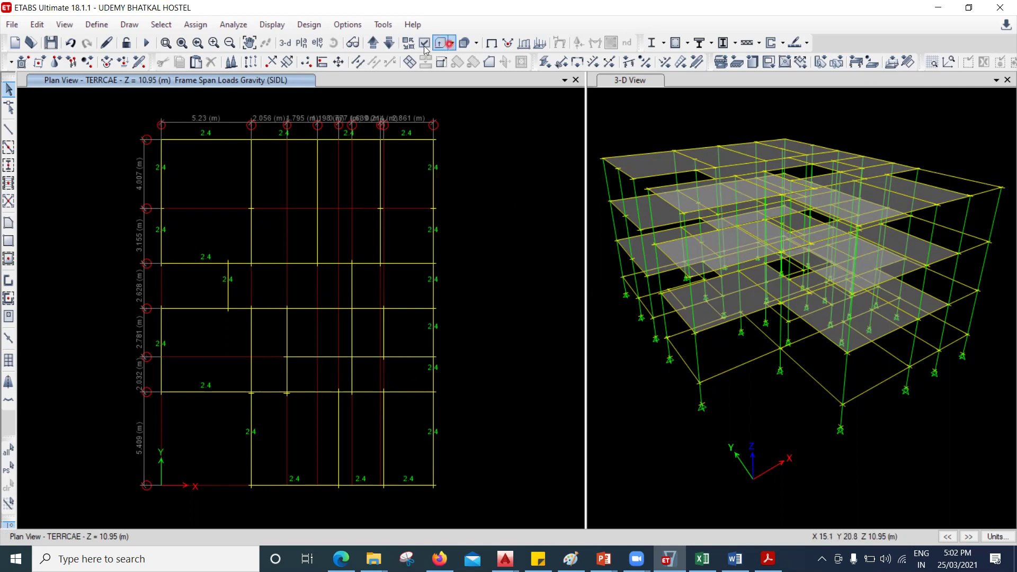
pyautogui.click(424, 43)
pyautogui.click(614, 158)
pyautogui.click(615, 213)
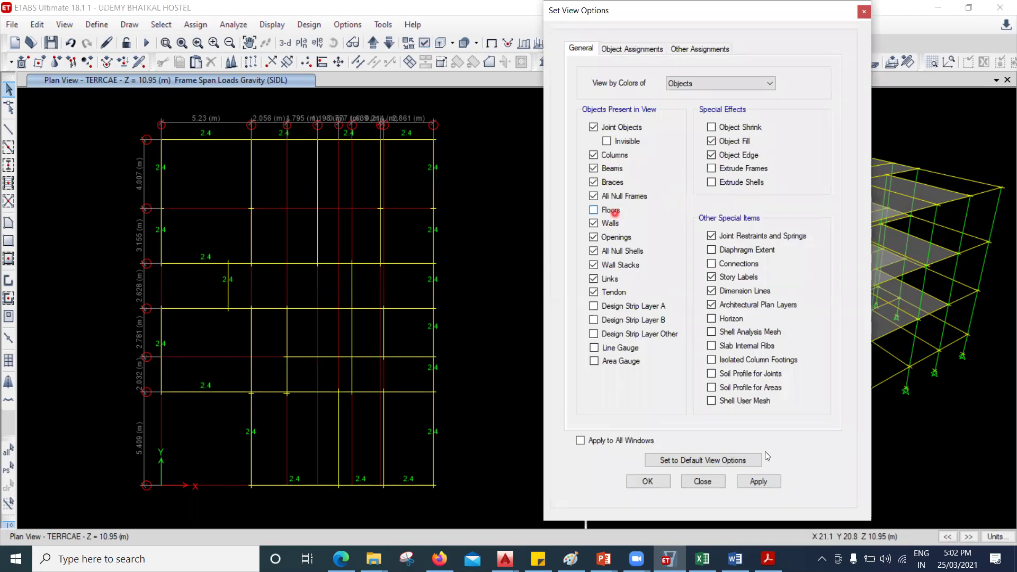
pyautogui.click(760, 485)
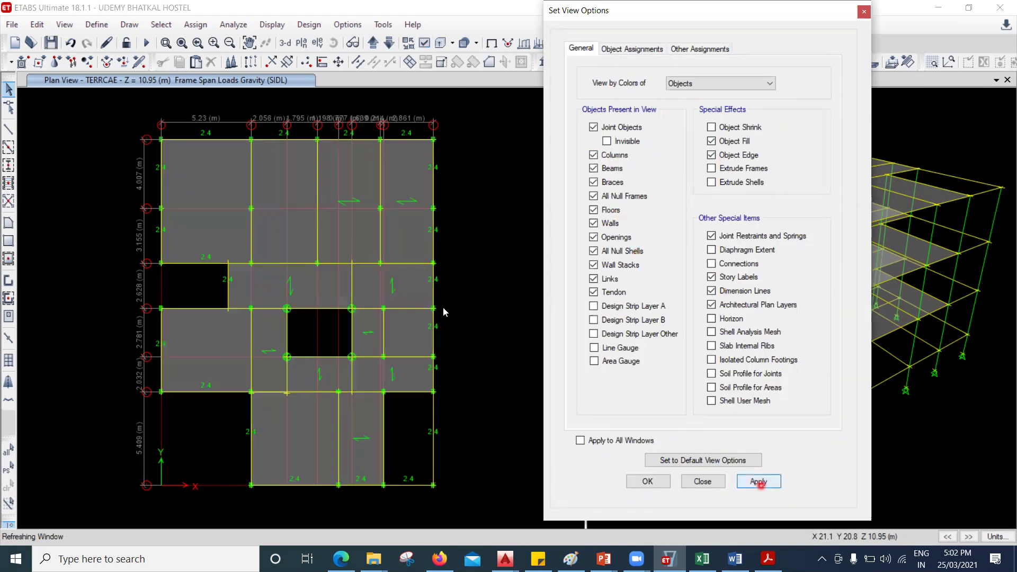
pyautogui.click(719, 482)
# Select the frames and joints of the open lower-right terrace bay and replicate them to the HEAD ROOM / OHT story
pyautogui.click(482, 419)
pyautogui.click(376, 389)
pyautogui.moveTo(445, 488); pyautogui.dragTo(447, 493)
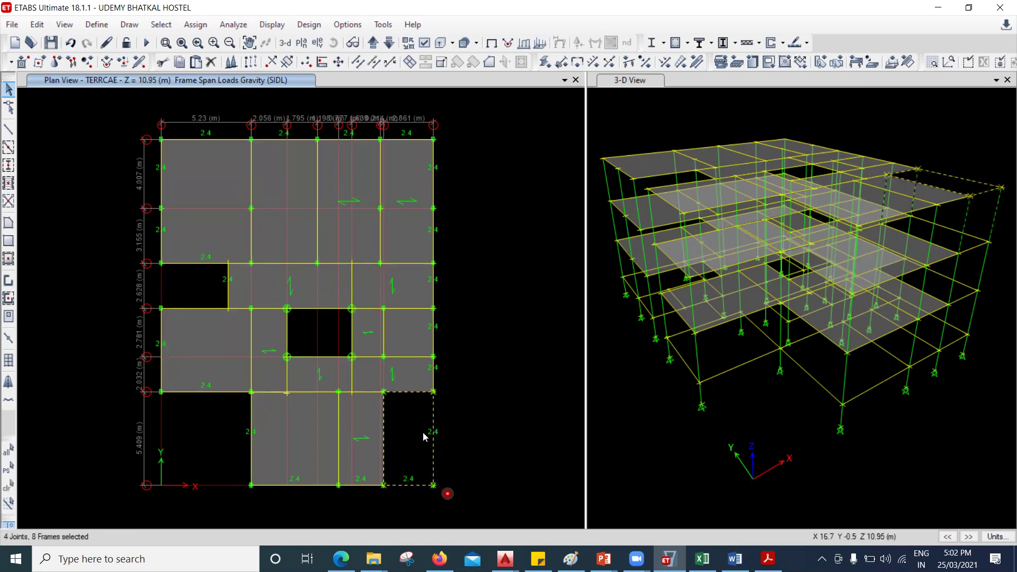
pyautogui.click(36, 25)
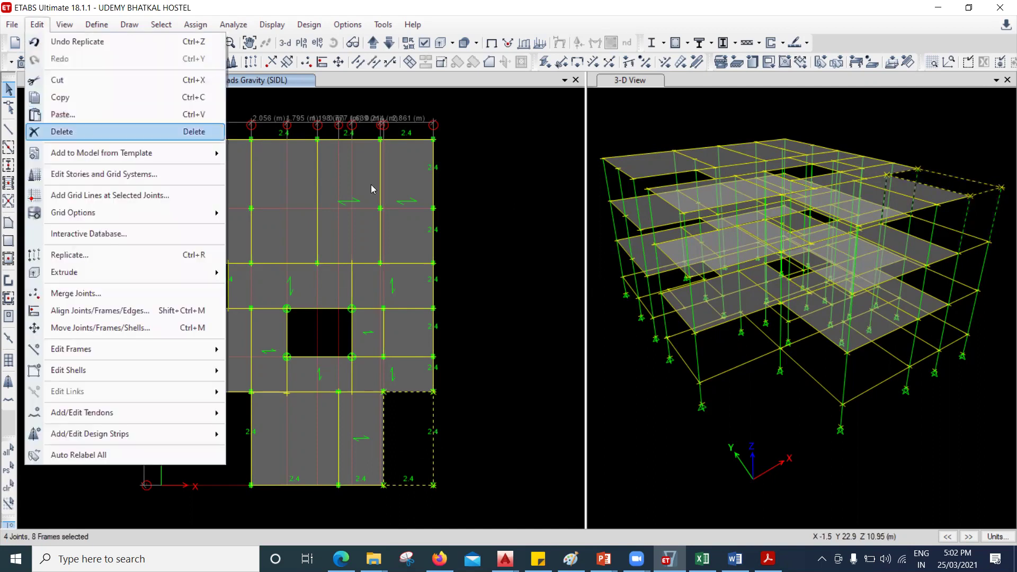
pyautogui.click(70, 255)
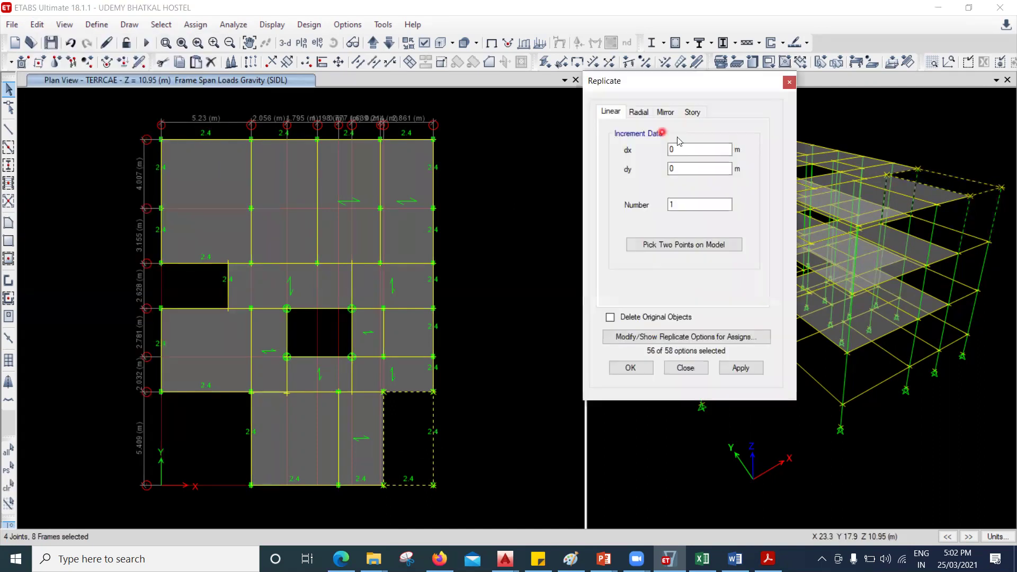
pyautogui.click(692, 112)
pyautogui.click(747, 367)
pyautogui.click(694, 369)
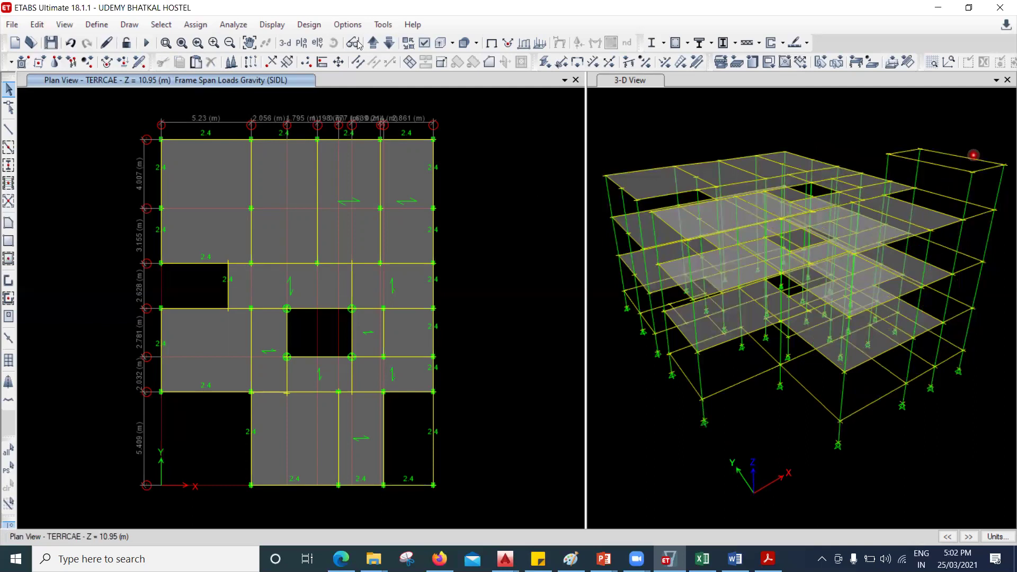
# Bring up the HEAD ROOM / OHT plan and select the four beams around the replicated bay
pyautogui.click(387, 109)
pyautogui.click(374, 42)
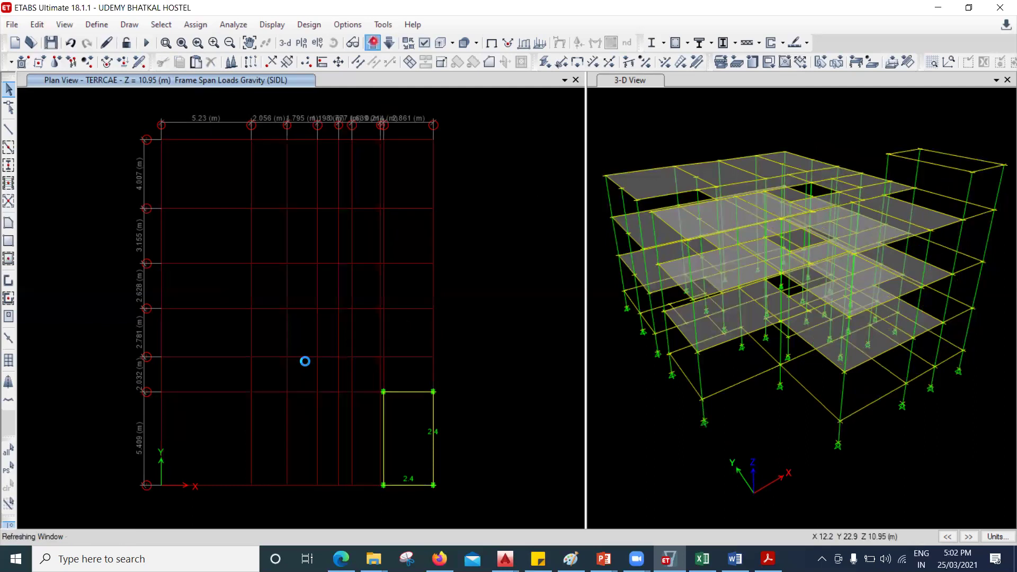
pyautogui.click(442, 425)
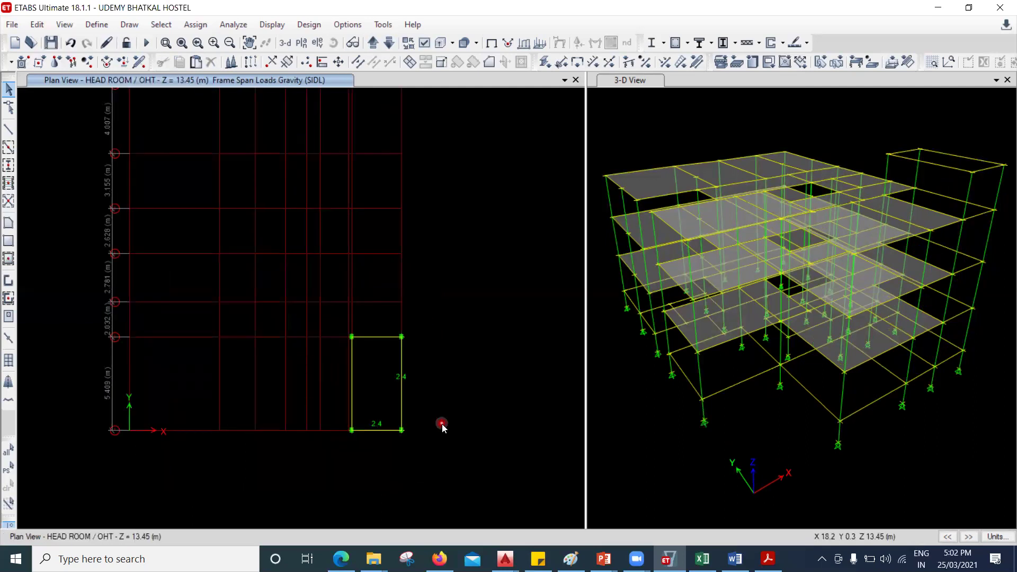
pyautogui.click(430, 405)
pyautogui.click(402, 364)
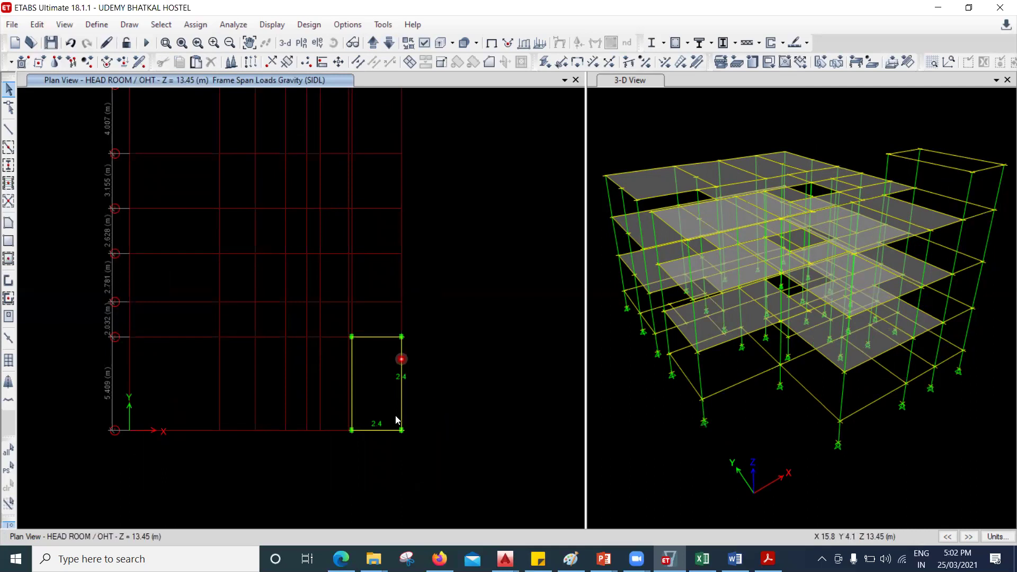
pyautogui.click(352, 395)
pyautogui.click(379, 339)
pyautogui.click(381, 340)
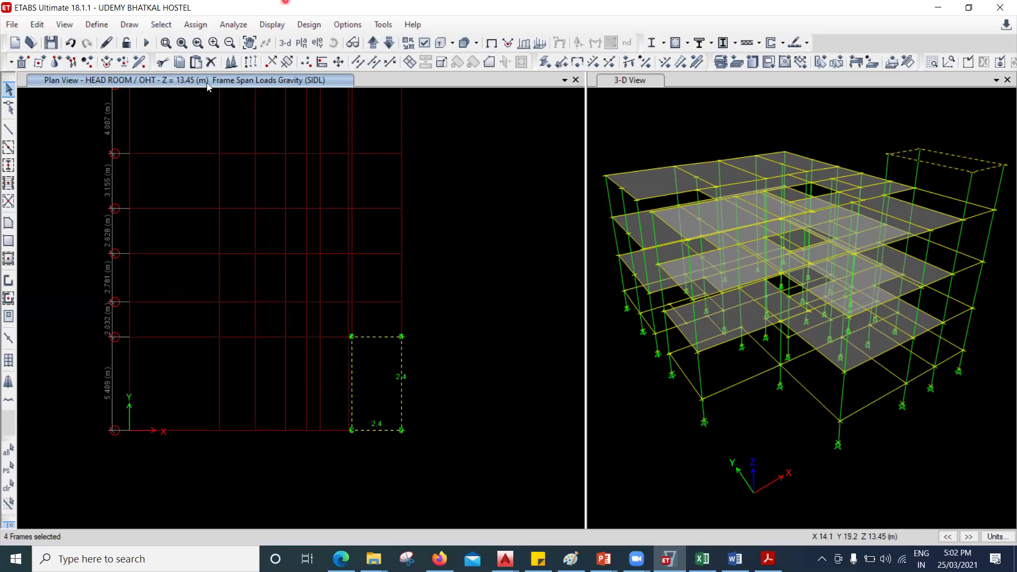
# Assign the selected head room beams a uniform distributed SIDL load of 0 kN/m
pyautogui.click(196, 25)
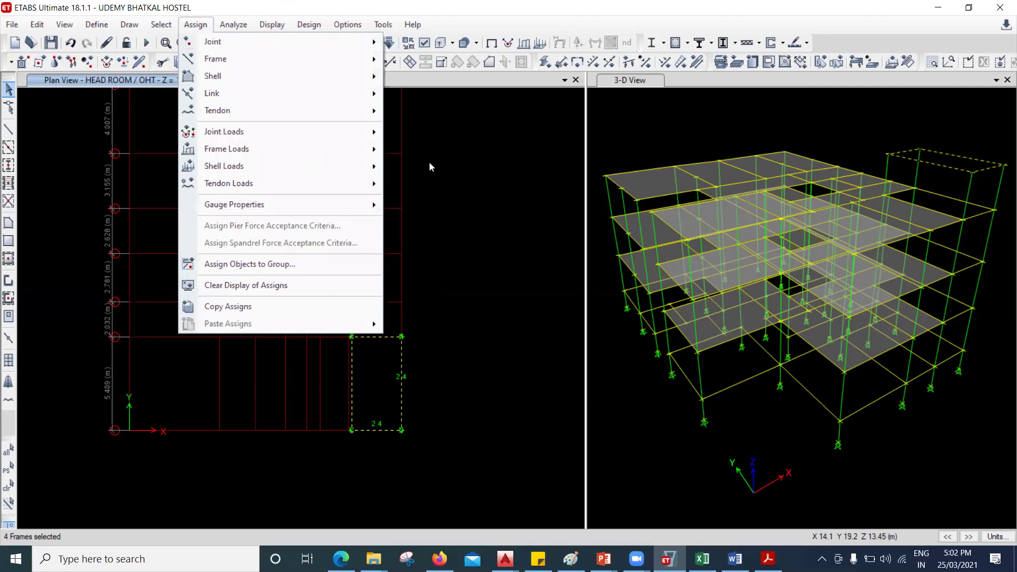
pyautogui.moveTo(375, 155)
pyautogui.click(447, 168)
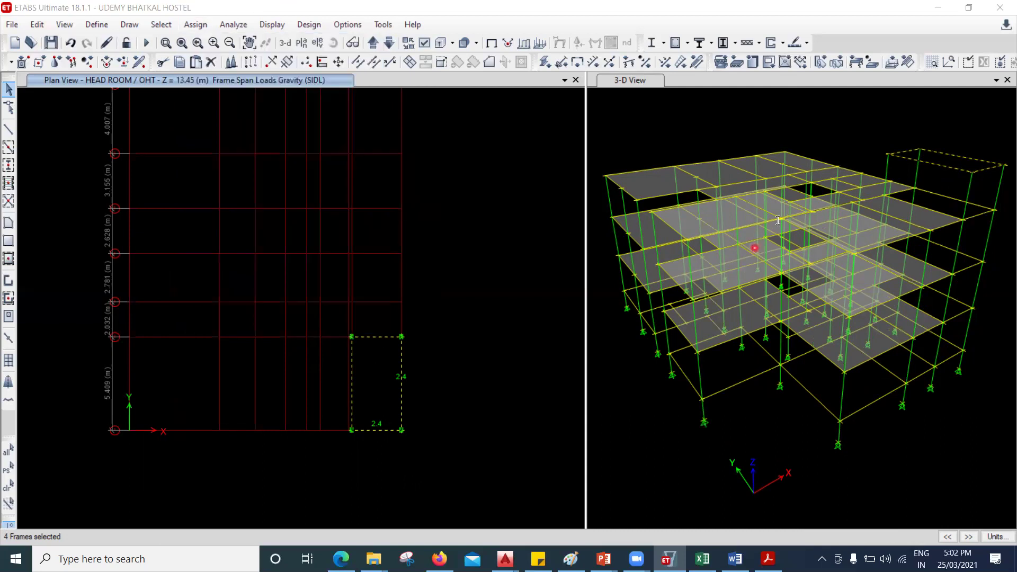
pyautogui.click(598, 300)
pyautogui.press('BackSpace')
pyautogui.press('BackSpace')
pyautogui.press('BackSpace')
pyautogui.write('0')
pyautogui.click(845, 303)
pyautogui.click(777, 302)
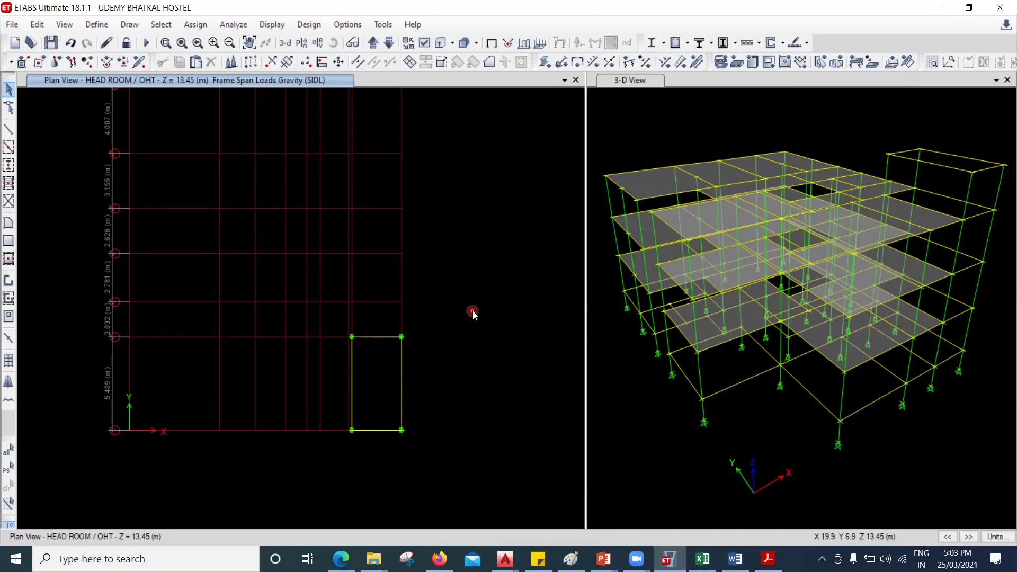
# Bring up the FOUNDATION plan, select all its joints and assign them fixed restraints
pyautogui.click(376, 45)
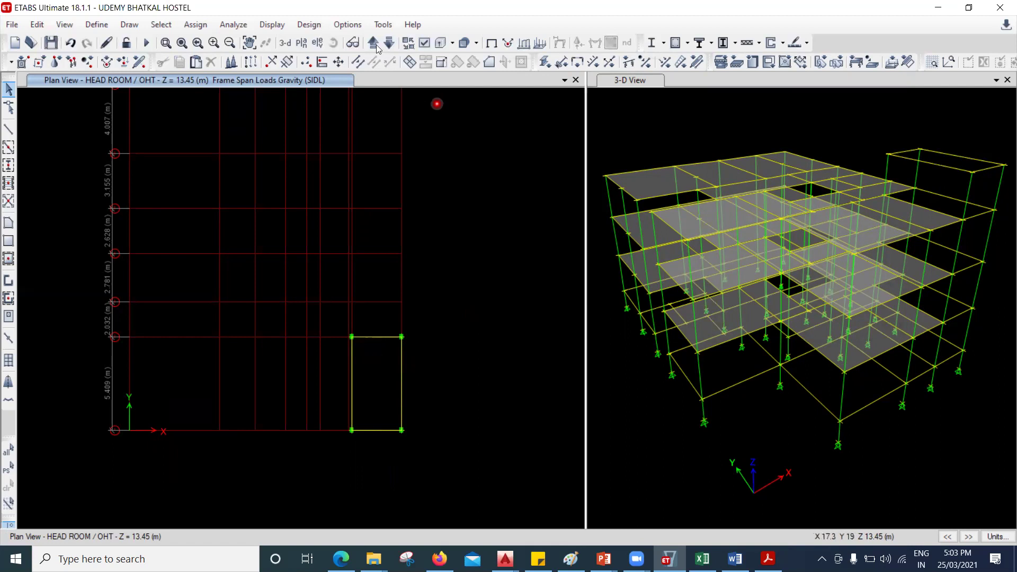
pyautogui.moveTo(424, 286); pyautogui.dragTo(450, 361, button='middle')
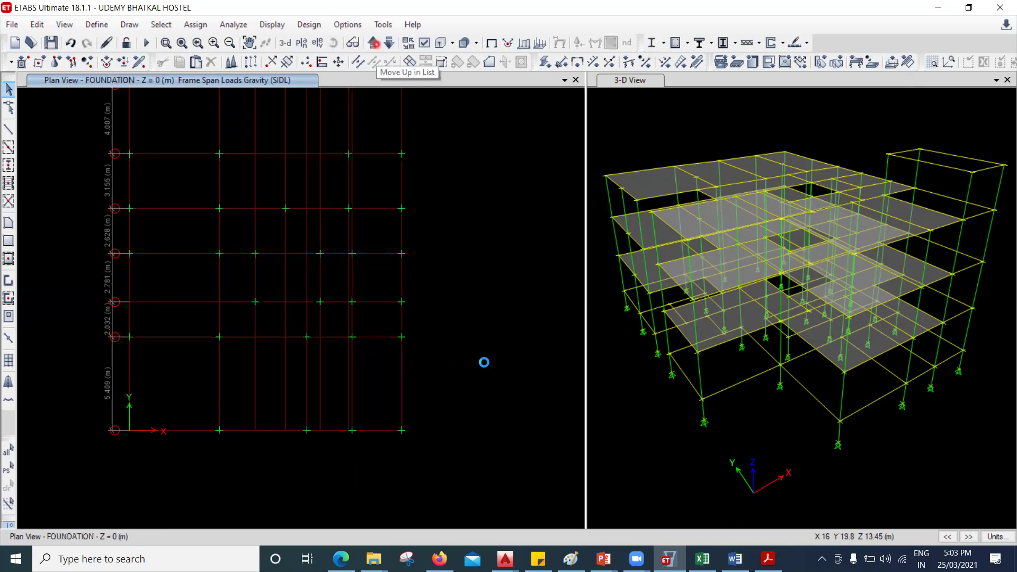
pyautogui.moveTo(412, 274); pyautogui.dragTo(414, 269, button='middle')
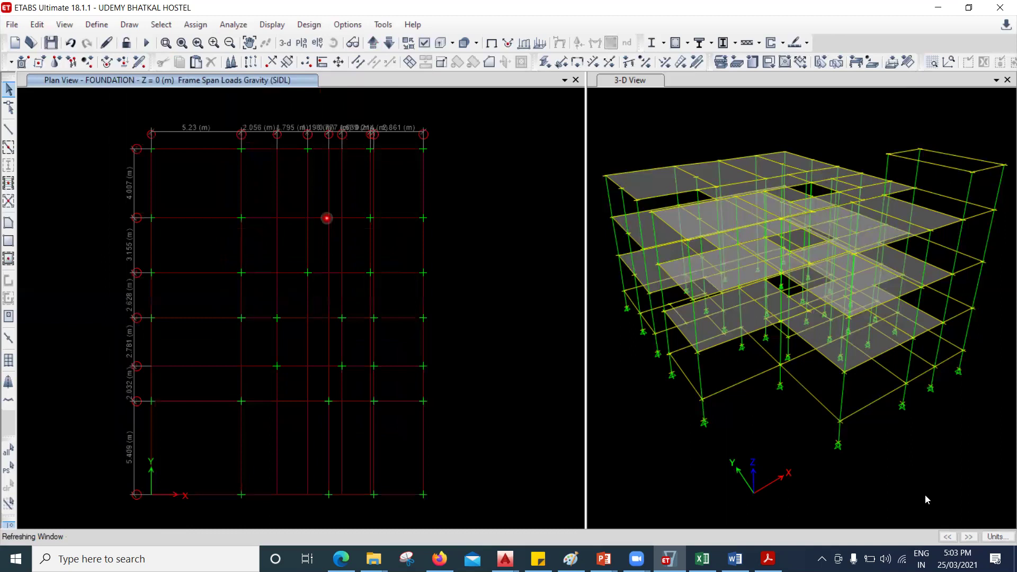
pyautogui.moveTo(111, 125); pyautogui.dragTo(536, 499)
pyautogui.click(195, 25)
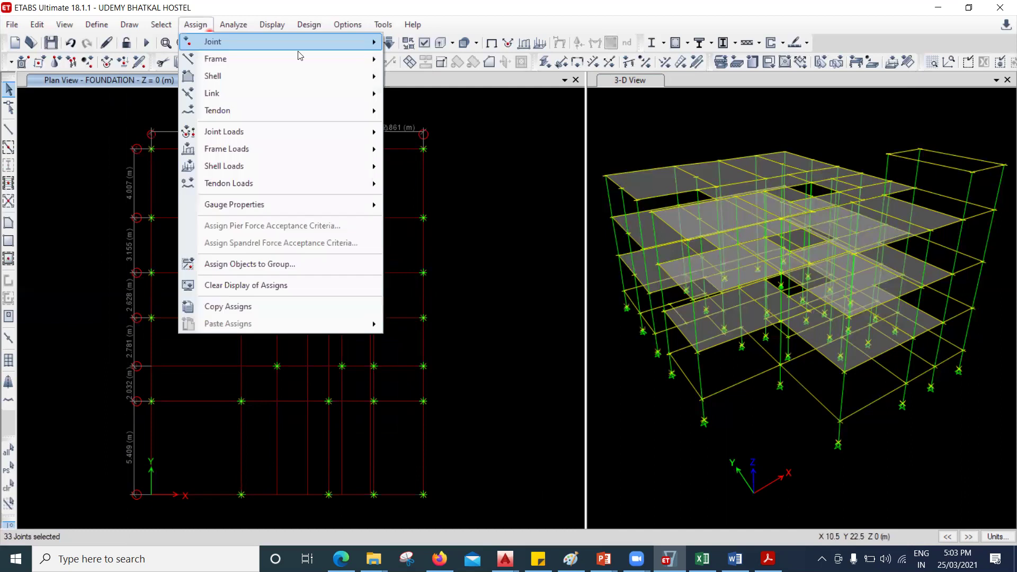
pyautogui.moveTo(370, 41)
pyautogui.click(429, 44)
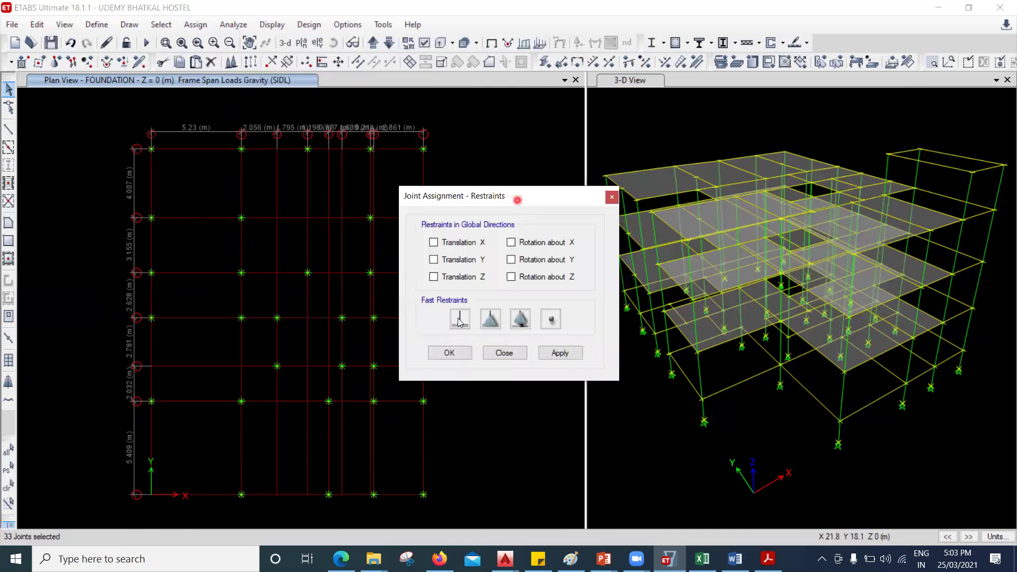
pyautogui.click(572, 356)
pyautogui.click(519, 354)
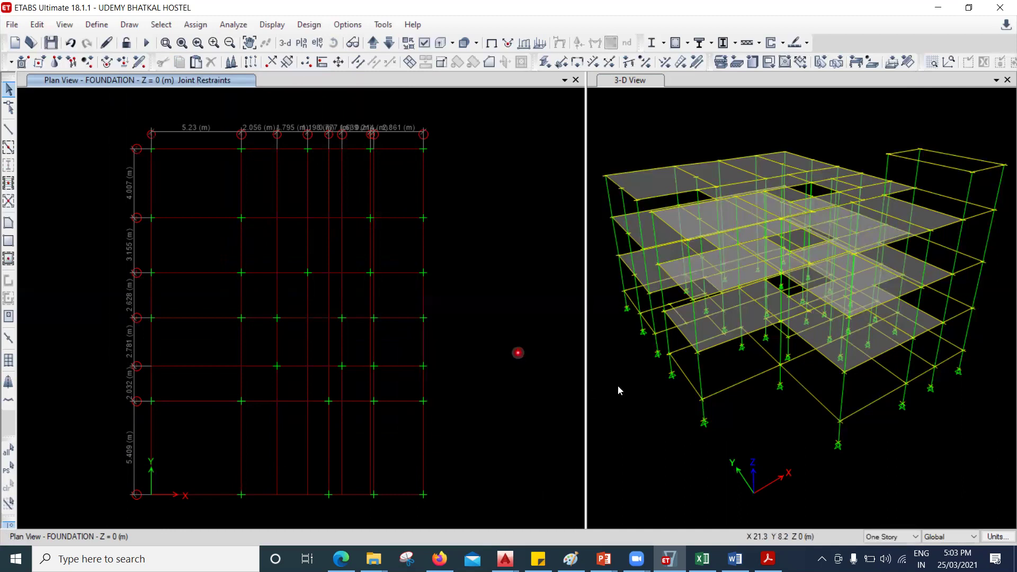
# Show the undeformed shape in the 3-D view and examine the supports at the column bases
pyautogui.click(617, 386)
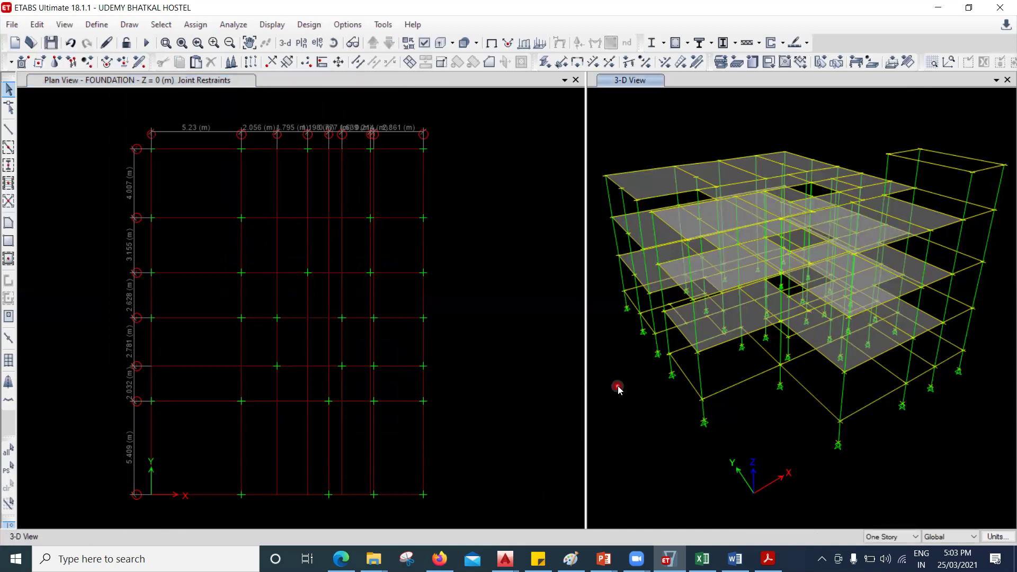
pyautogui.click(491, 43)
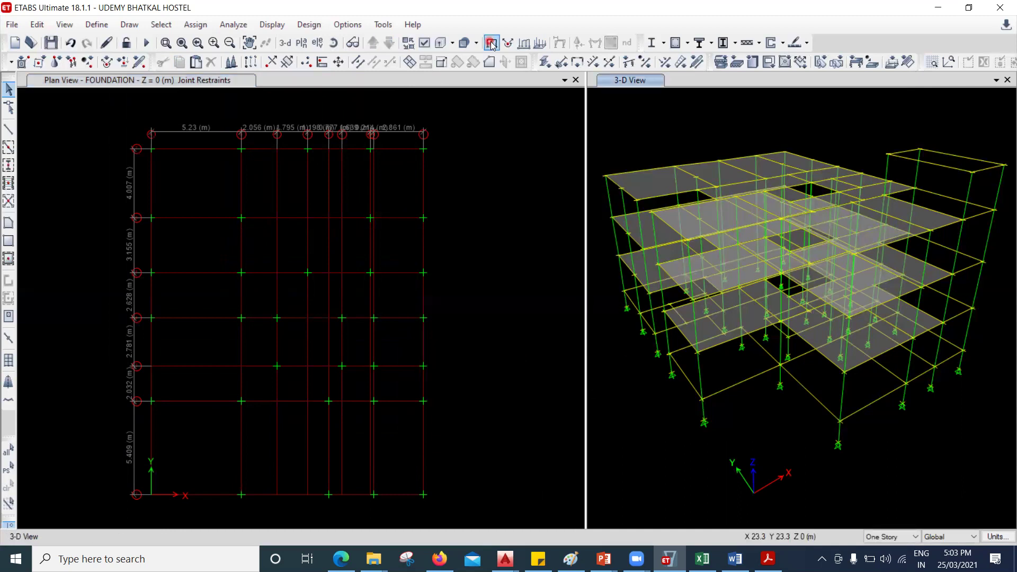
pyautogui.click(727, 465)
pyautogui.click(712, 436)
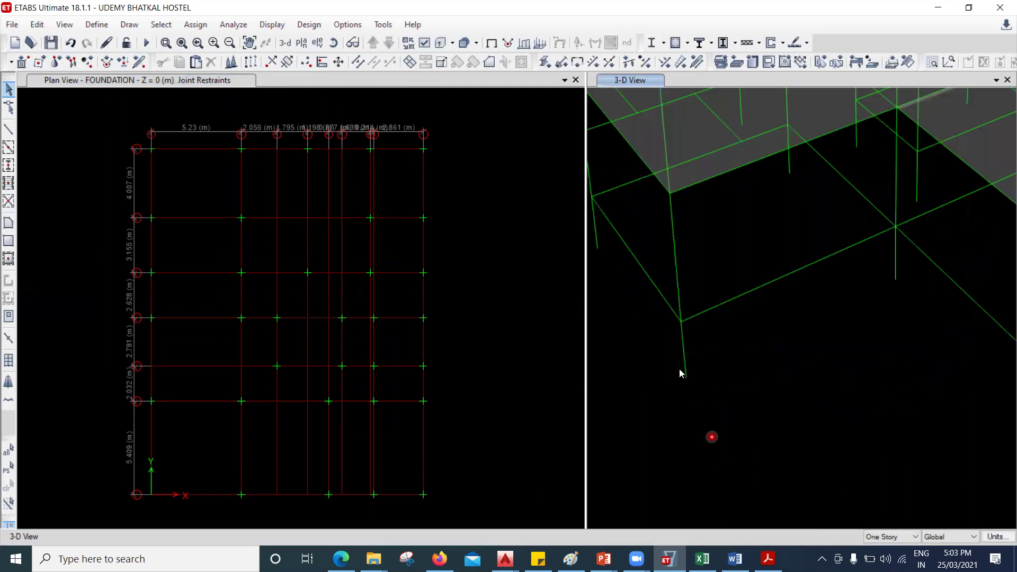
pyautogui.click(706, 390)
pyautogui.click(751, 373)
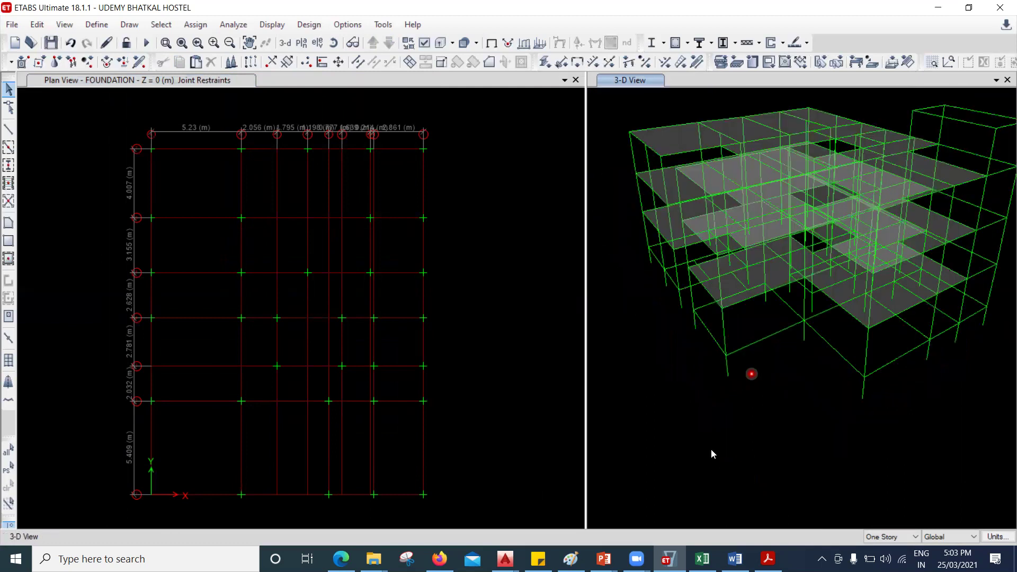
pyautogui.click(713, 445)
pyautogui.click(700, 436)
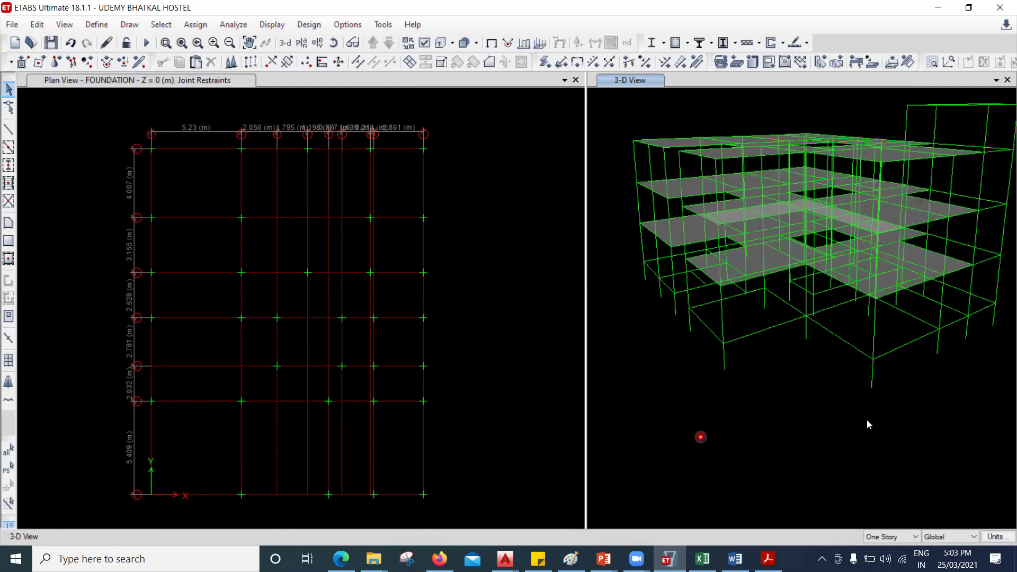
pyautogui.scroll(3, 877, 404)
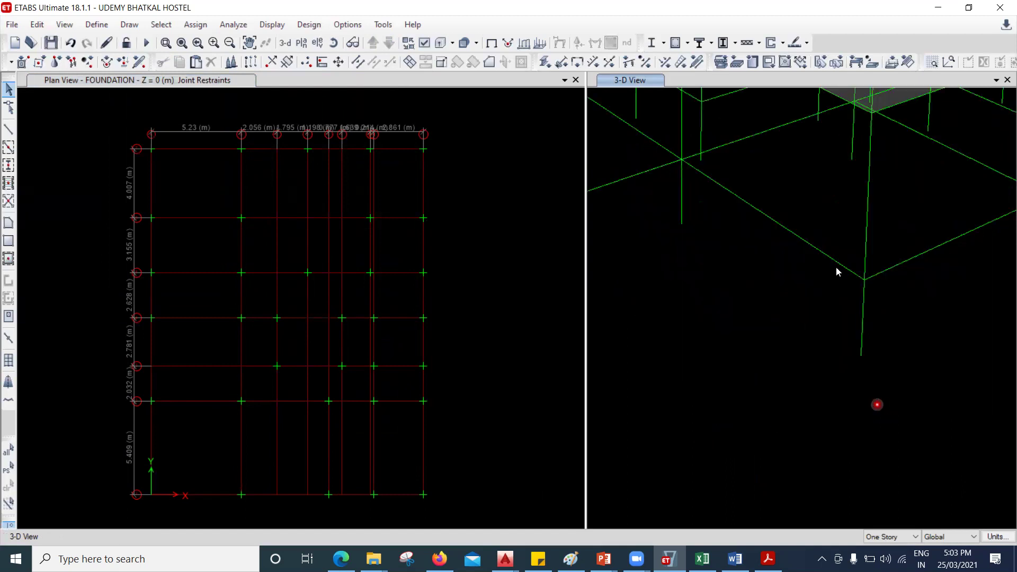
pyautogui.click(867, 314)
pyautogui.click(839, 348)
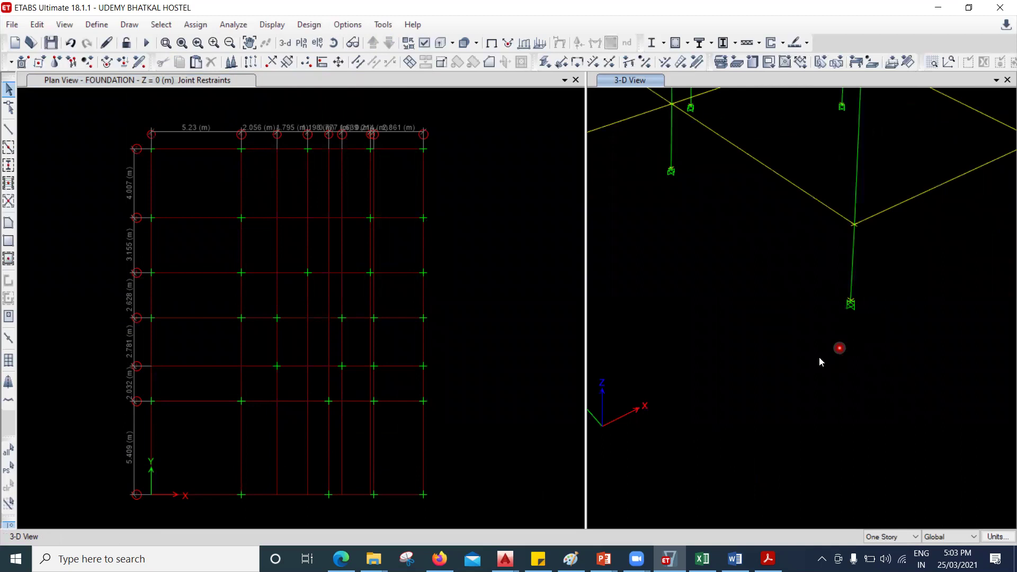
pyautogui.click(815, 359)
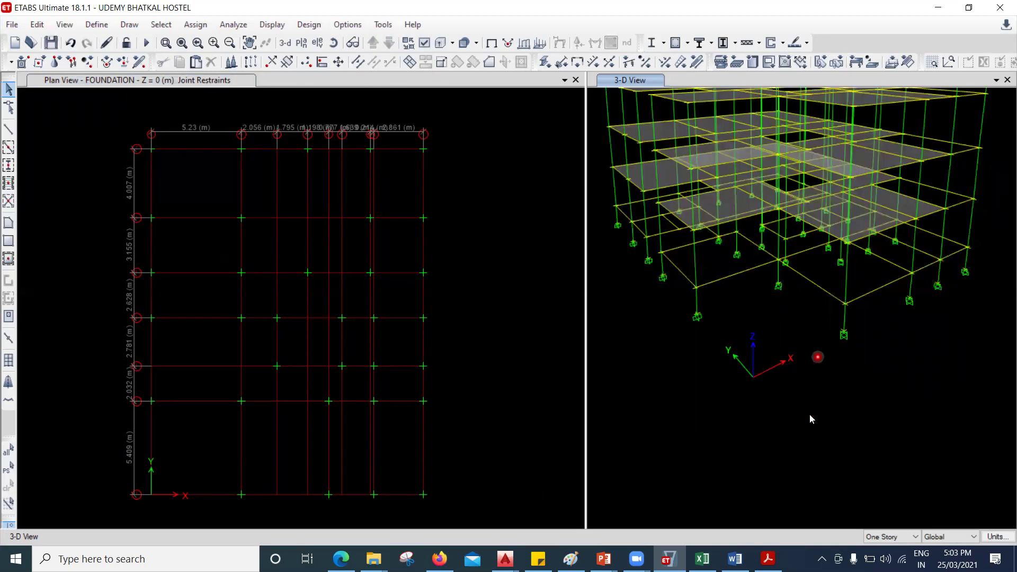
# Examine the hostel frame from several sides in the 3-D view, from the base supports up to the head room
pyautogui.click(814, 336)
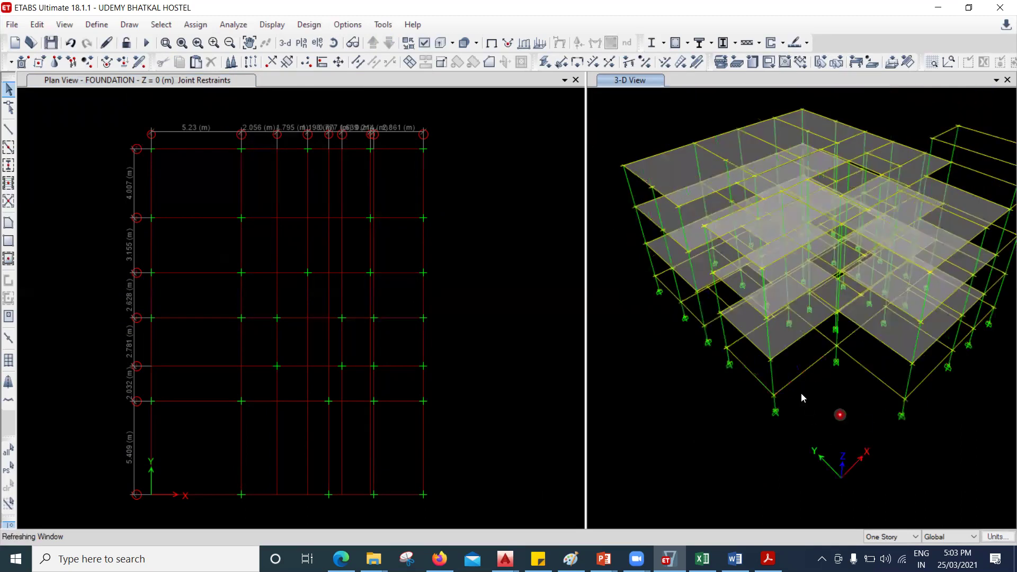
pyautogui.click(800, 393)
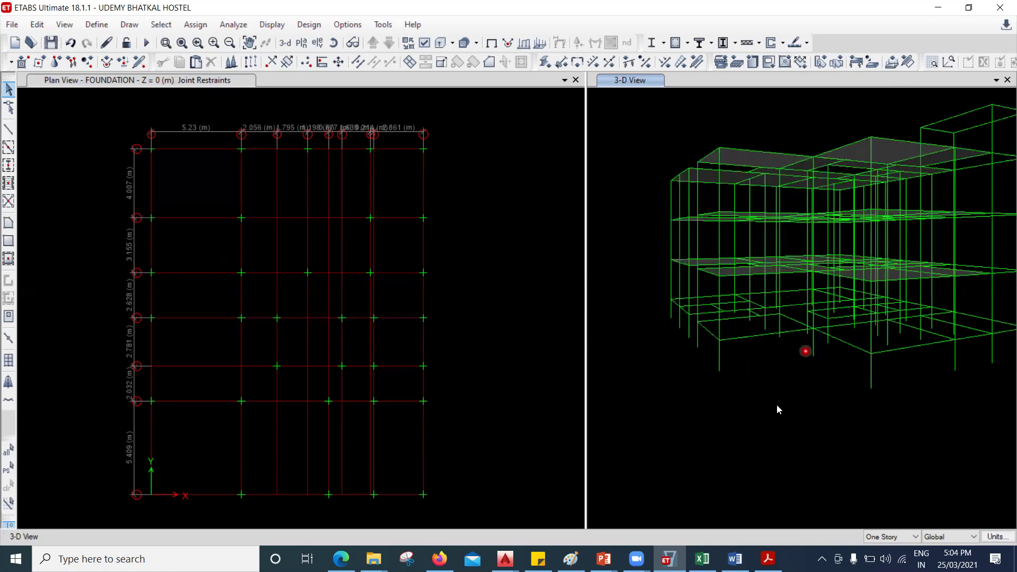
pyautogui.click(777, 405)
pyautogui.click(834, 389)
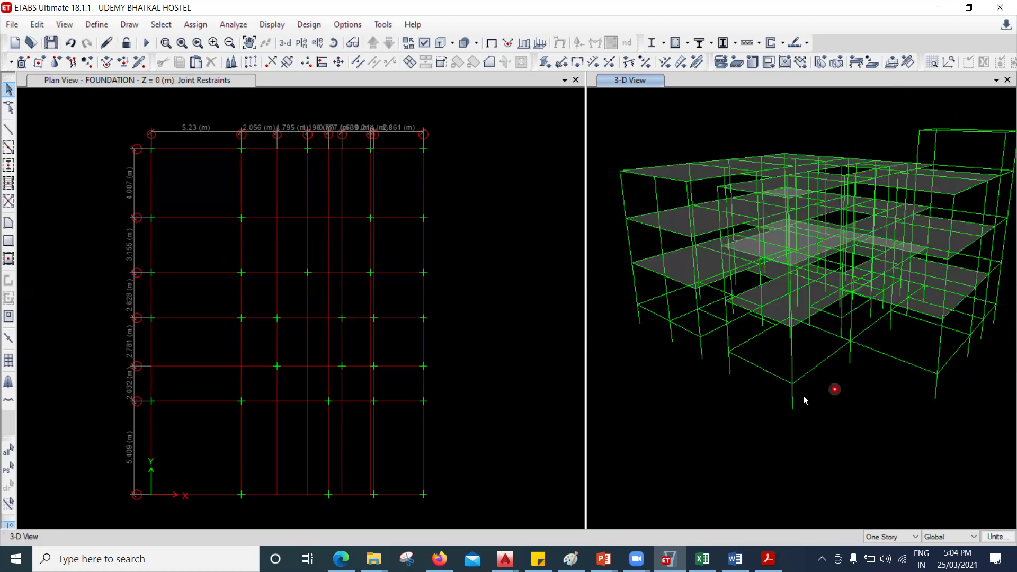
pyautogui.click(835, 398)
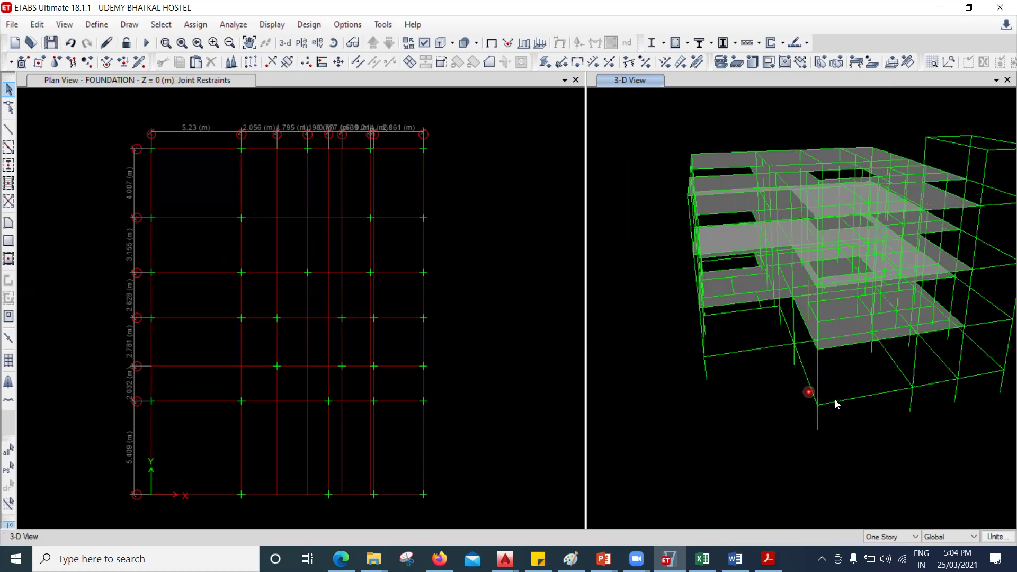
pyautogui.click(728, 401)
pyautogui.click(690, 321)
pyautogui.click(758, 369)
pyautogui.click(652, 267)
pyautogui.click(658, 245)
pyautogui.click(666, 184)
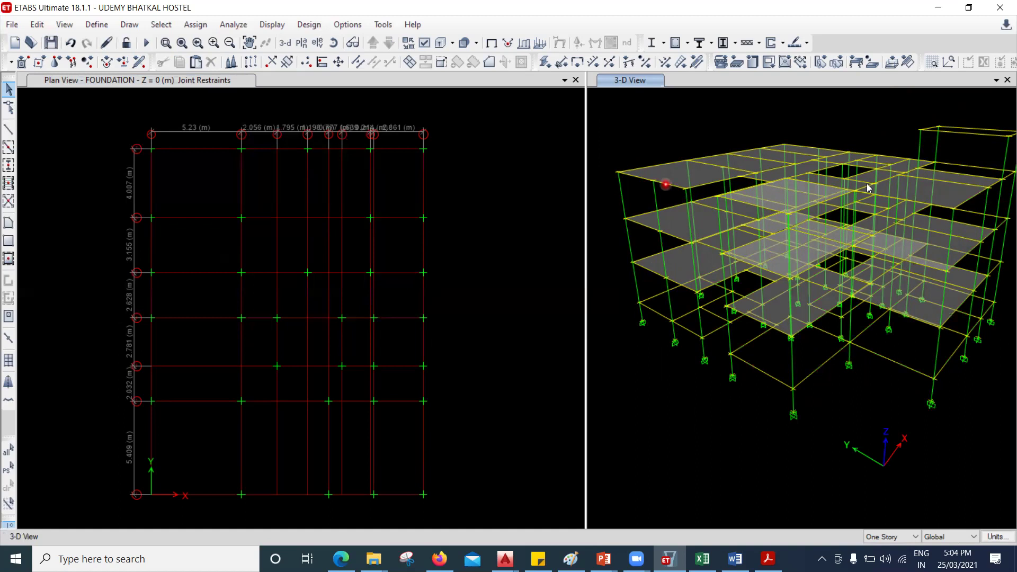
pyautogui.click(945, 147)
pyautogui.click(692, 319)
pyautogui.click(646, 313)
pyautogui.click(688, 340)
pyautogui.click(673, 289)
# Switch to AutoCAD, examine the floor plans and the ground floor / first floor slab beam layout in DWG.dwg, and return to the FOUNDATION plan in ETABS
pyautogui.click(760, 547)
pyautogui.click(505, 557)
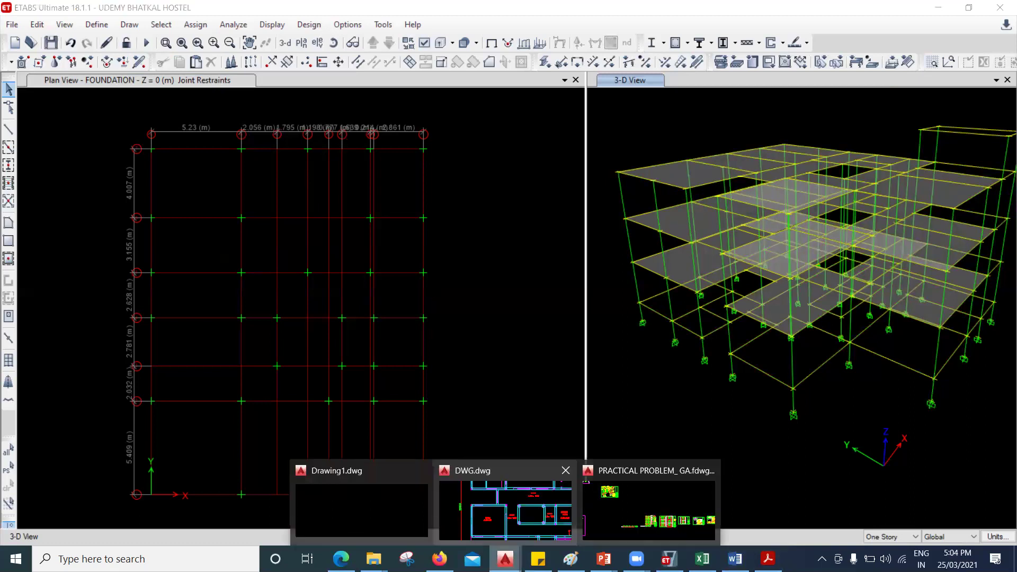
pyautogui.click(510, 506)
pyautogui.scroll(-2, 529, 428)
pyautogui.moveTo(570, 408); pyautogui.dragTo(318, 254, button='middle')
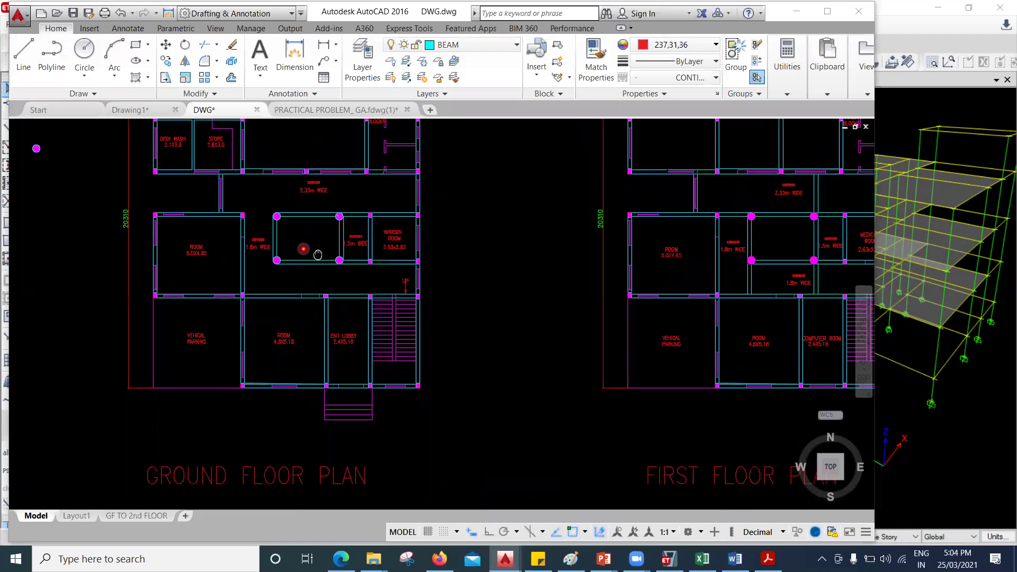
pyautogui.moveTo(496, 483); pyautogui.dragTo(552, 290, button='middle')
pyautogui.scroll(-3, 552, 289)
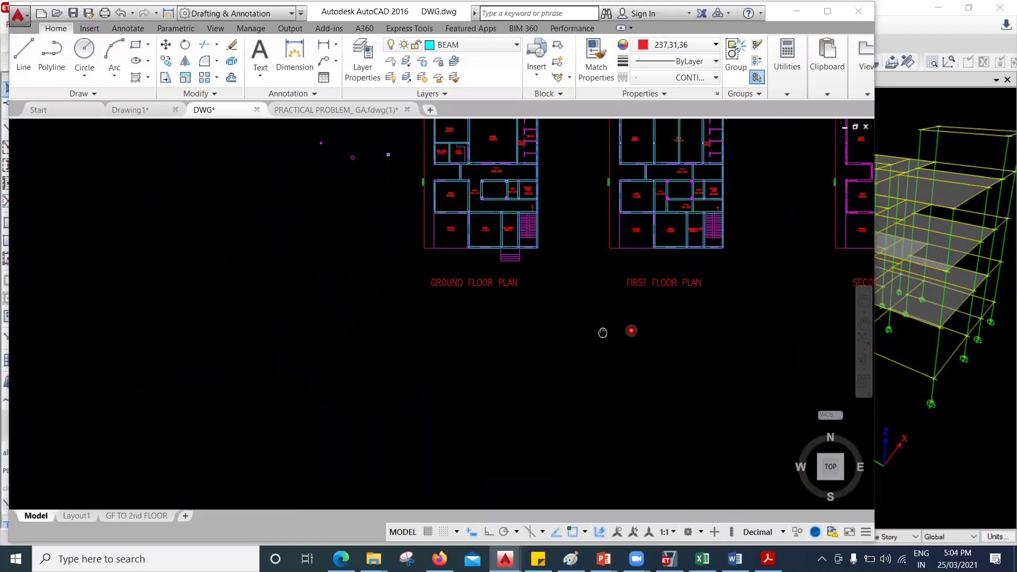
pyautogui.moveTo(602, 332); pyautogui.dragTo(368, 242, button='middle')
pyautogui.scroll(-2, 542, 297)
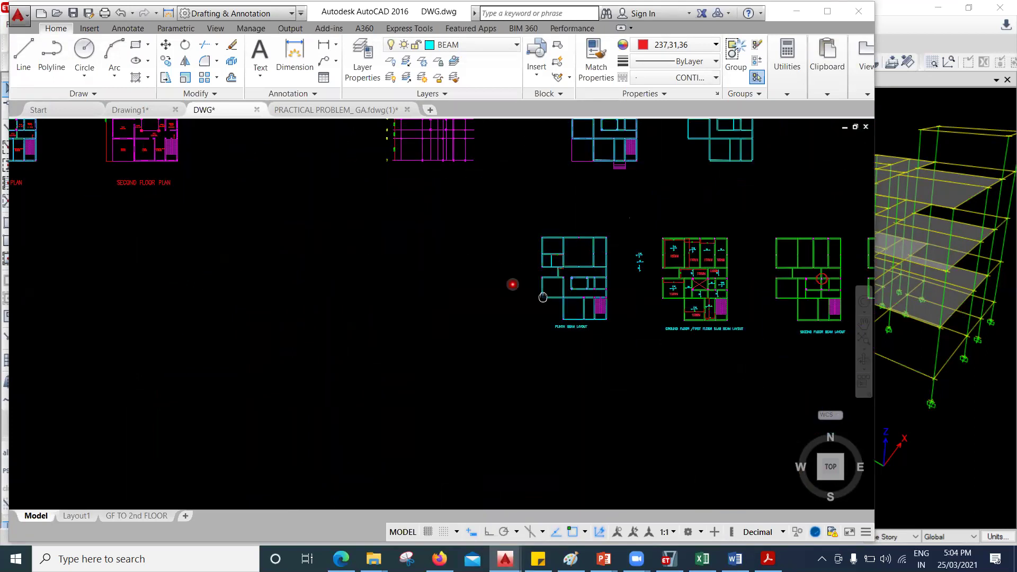
pyautogui.scroll(5, 543, 296)
pyautogui.moveTo(527, 404)
pyautogui.mouseDown(button='middle')
pyautogui.moveTo(413, 381)
pyautogui.moveTo(37, 365)
pyautogui.mouseUp(button='middle')
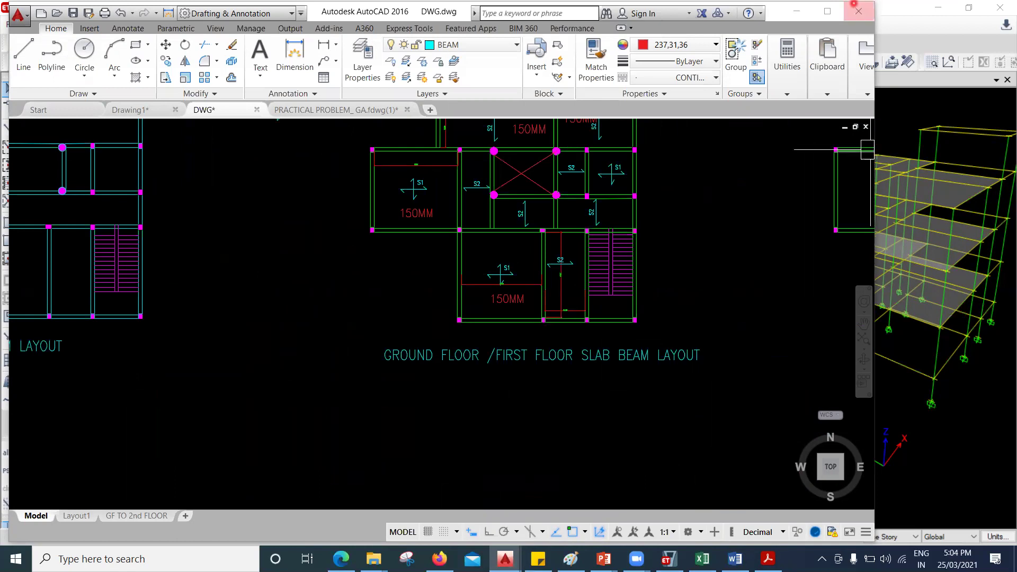
pyautogui.click(858, 10)
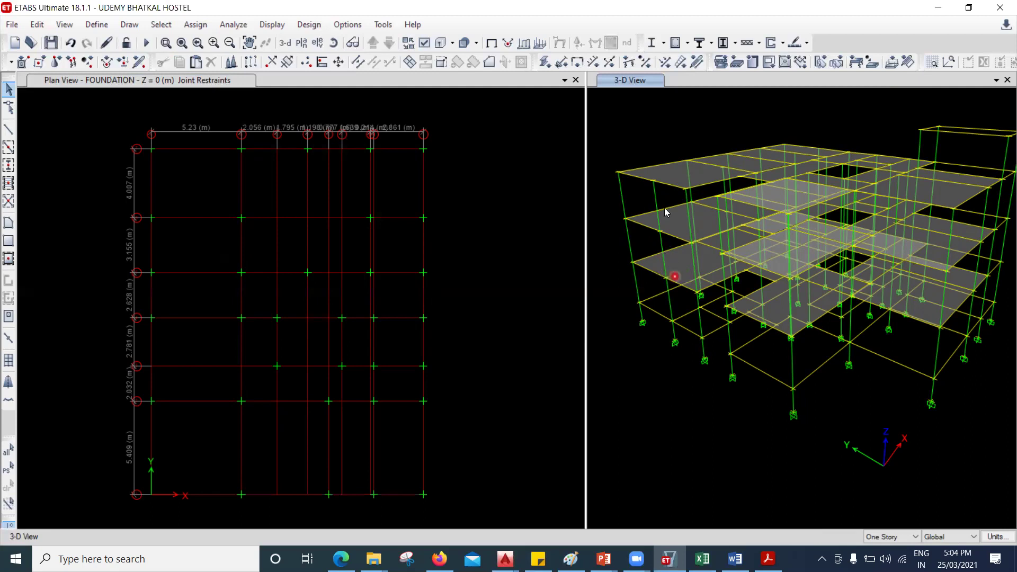
pyautogui.click(503, 311)
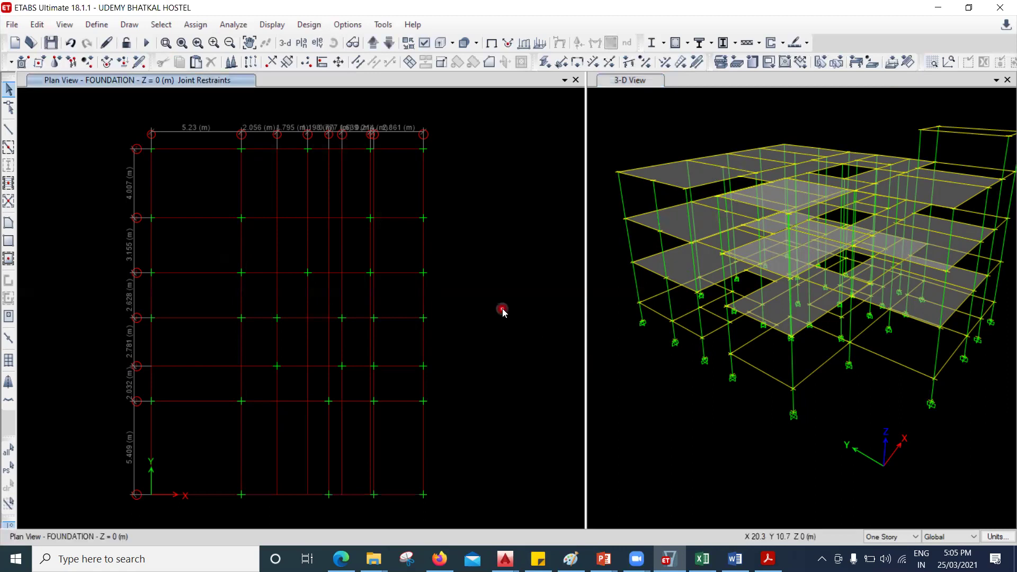